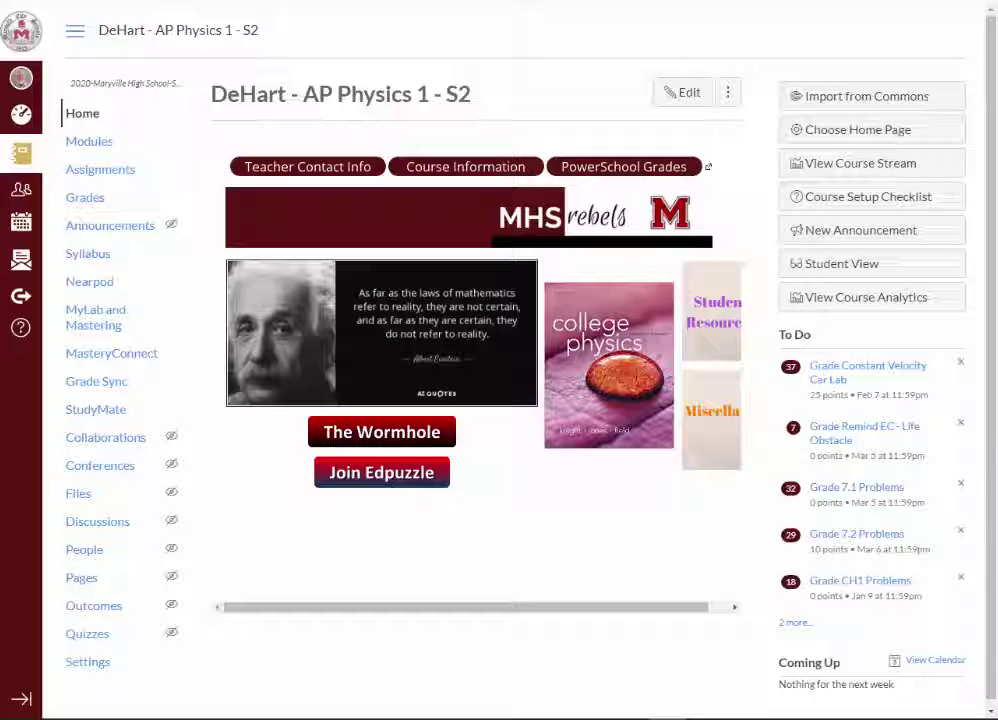
- Move Conferences into the visible course navigation between Grades and Announcements, and save the navigation settings
left_click(71, 664)
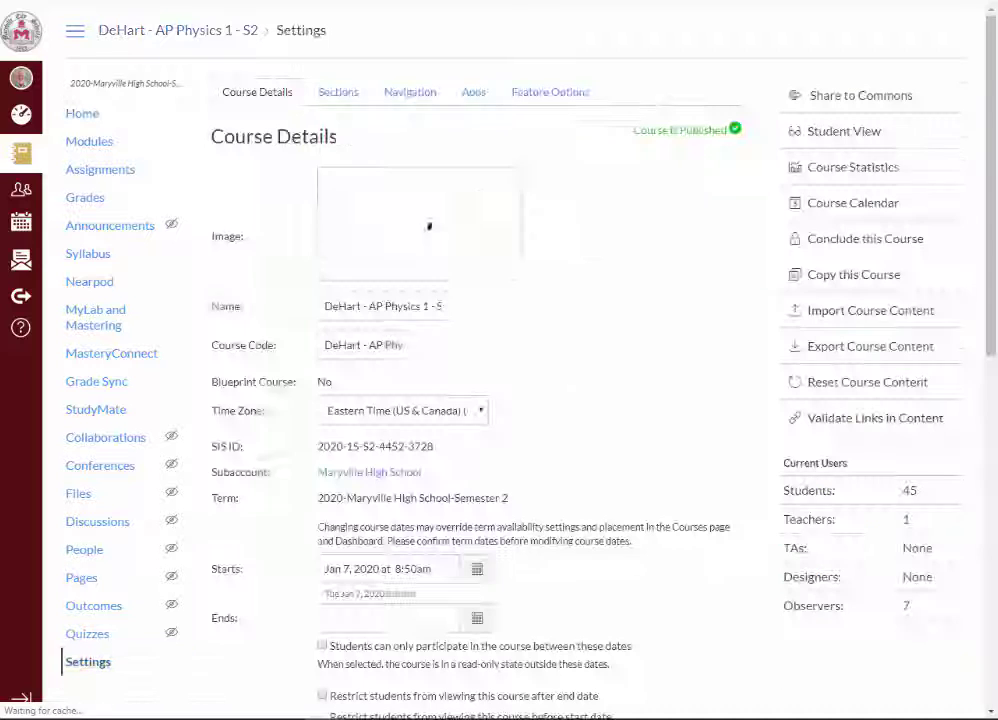
left_click(406, 94)
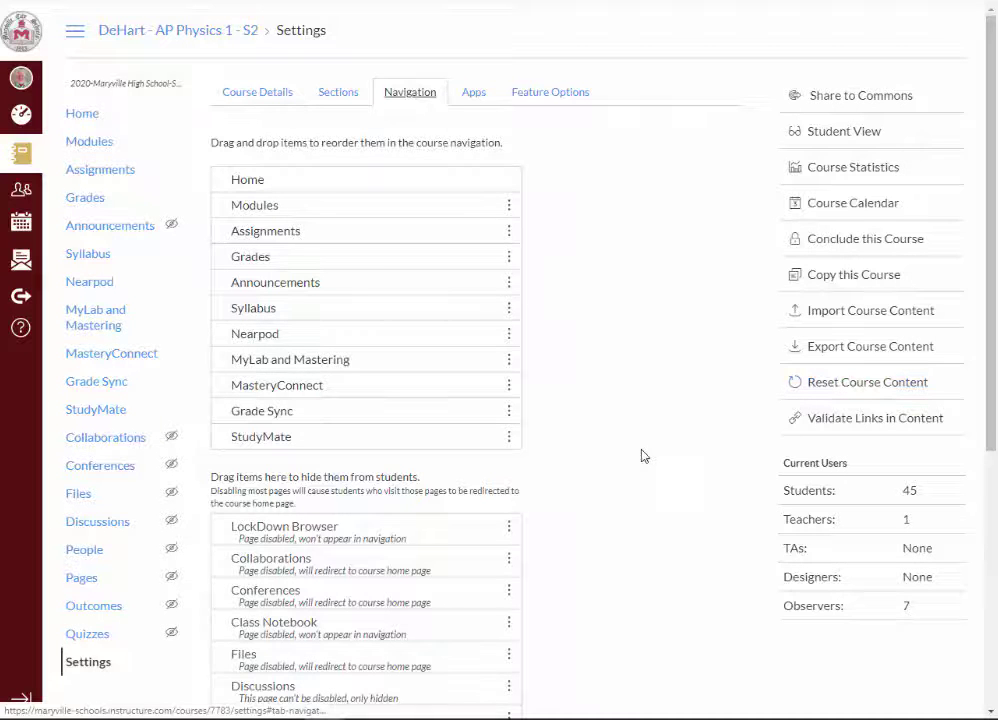
scroll(644, 455, "down", 3)
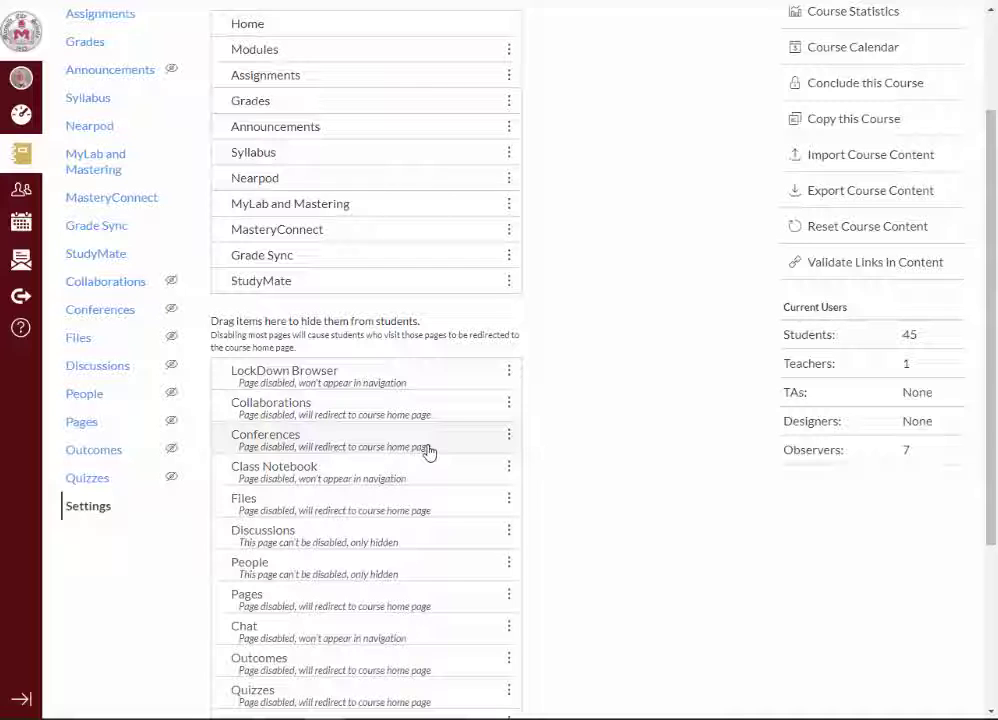
left_click_drag(428, 452, 421, 134)
scroll(692, 331, "down", 3)
scroll(675, 370, "down", 1)
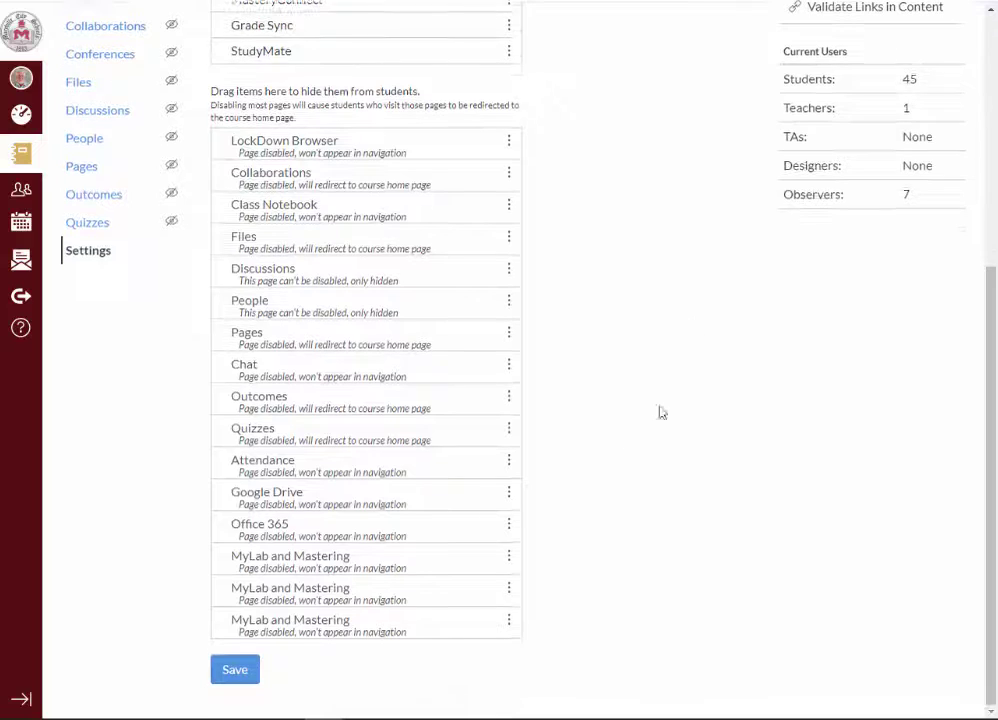
left_click(238, 671)
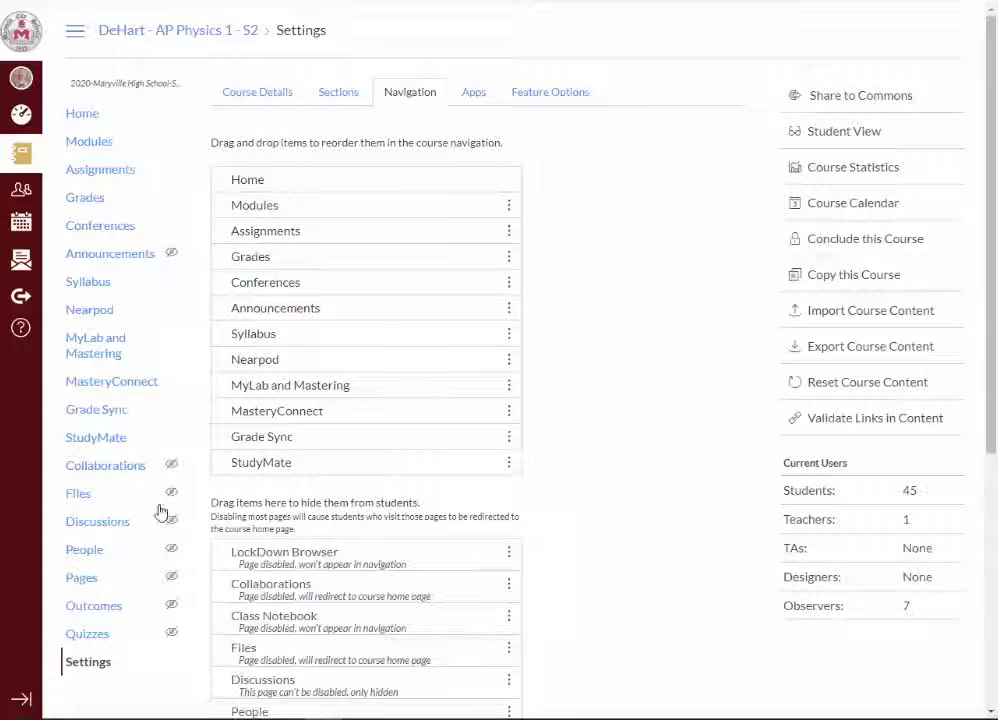
left_click(78, 113)
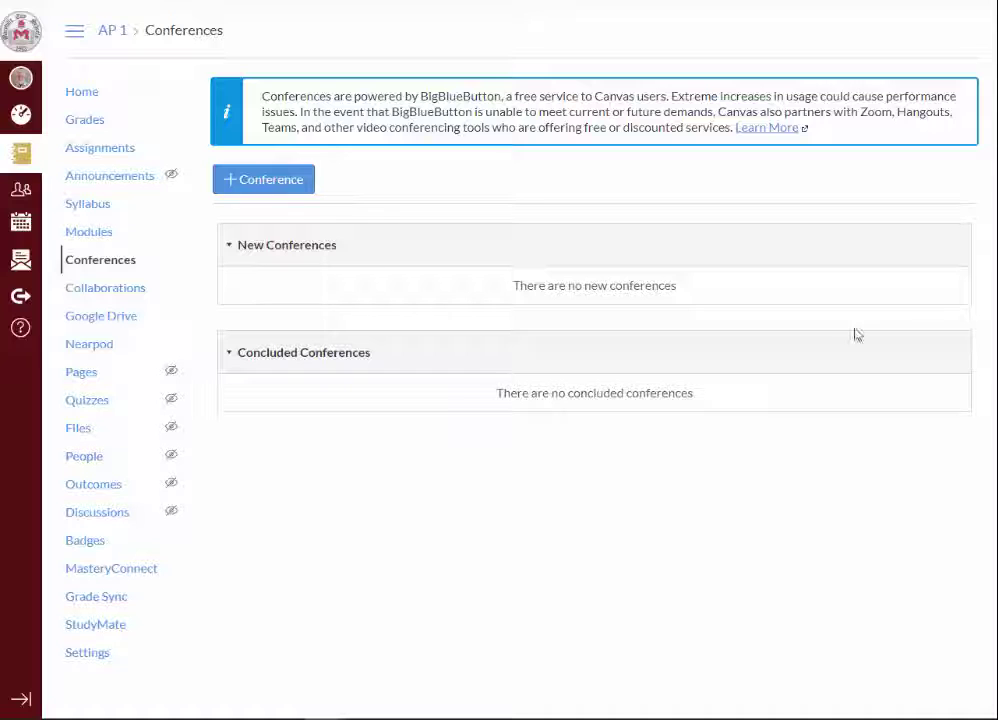
- Create a 60-minute BigBlueButton conference named "AP Physics 1 SANDBOX Conference" with all course members invited
left_click(241, 182)
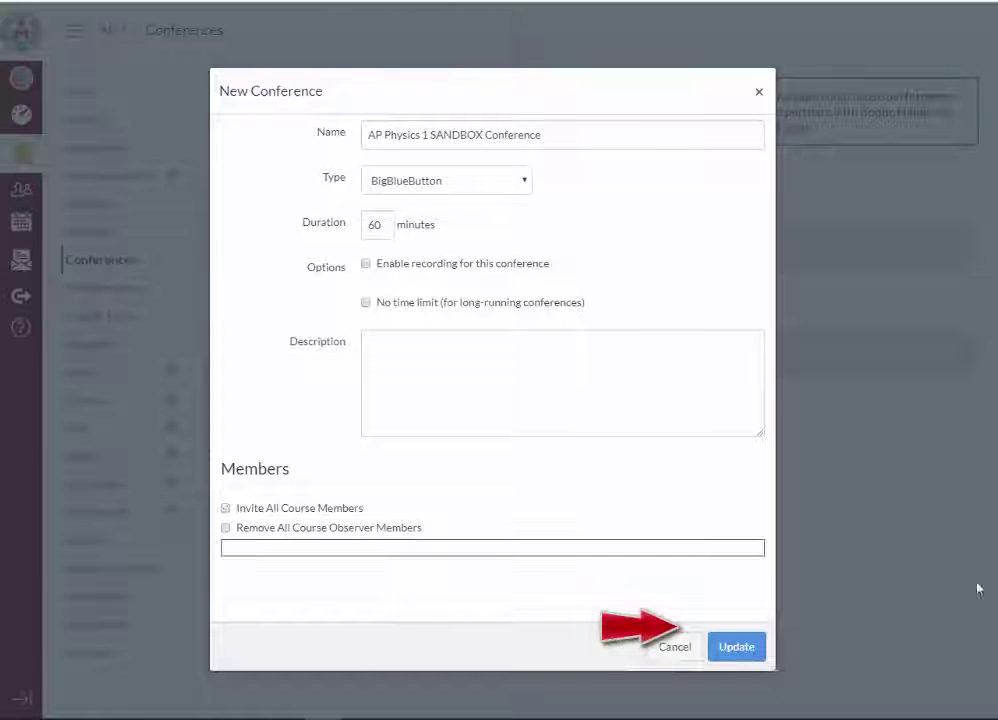
left_click(744, 655)
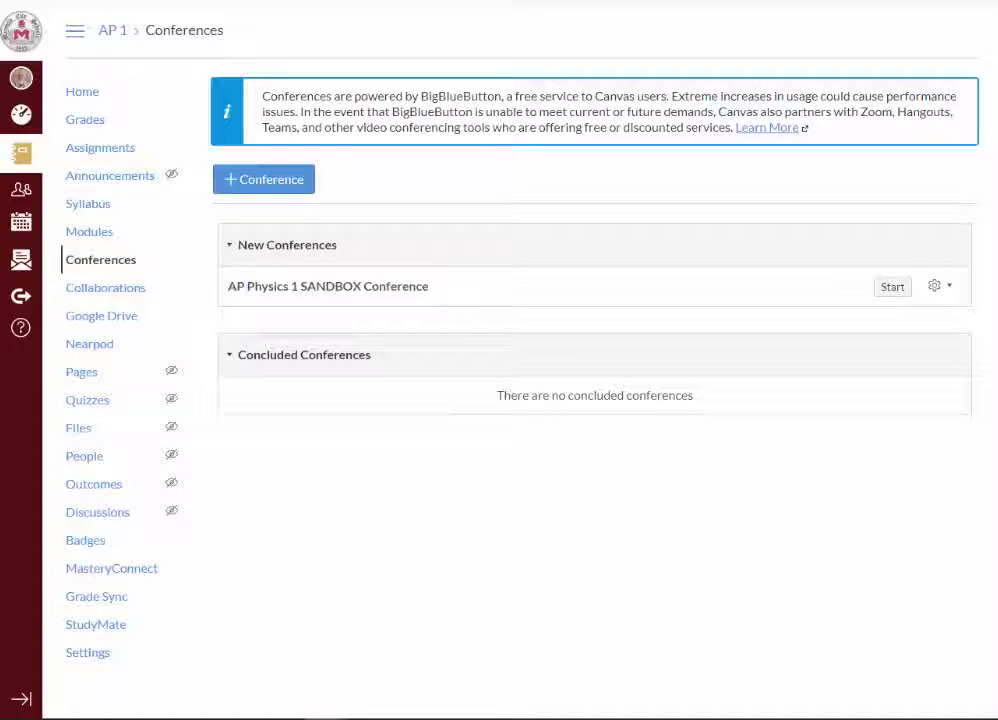
- Start the AP Physics 1 SANDBOX Conference and join its audio with the microphone
left_click(892, 288)
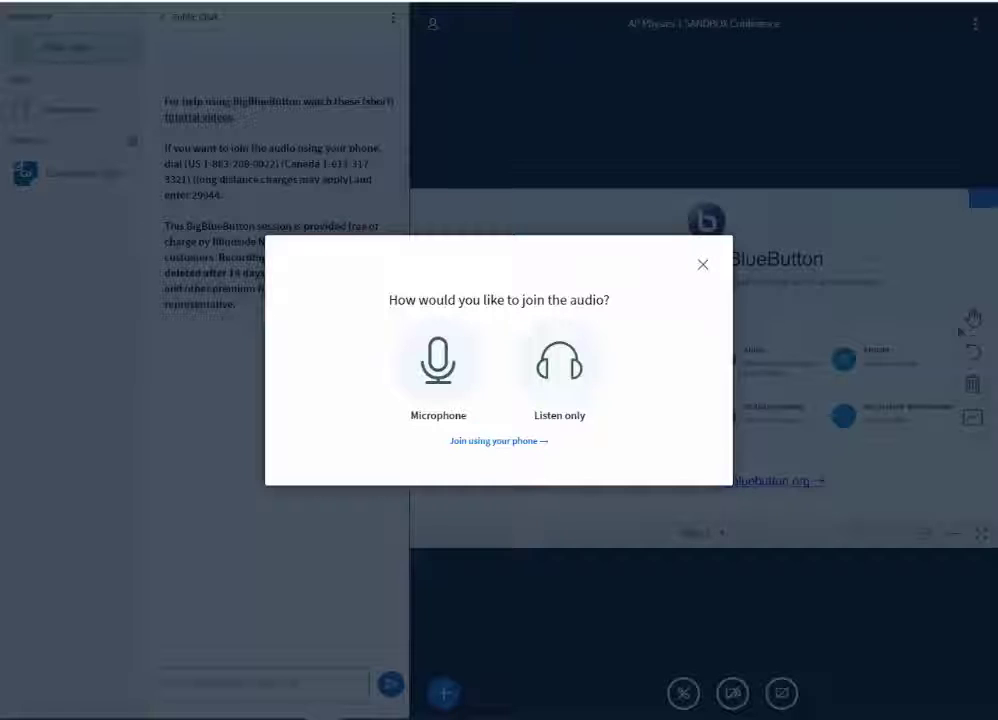
left_click(446, 390)
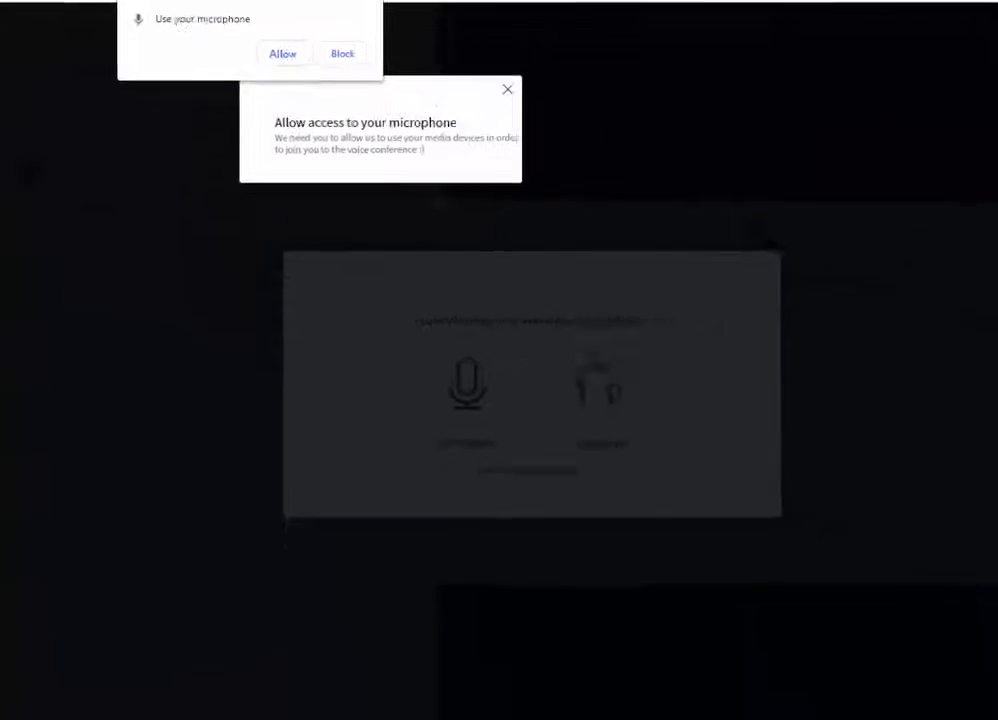
left_click(528, 102)
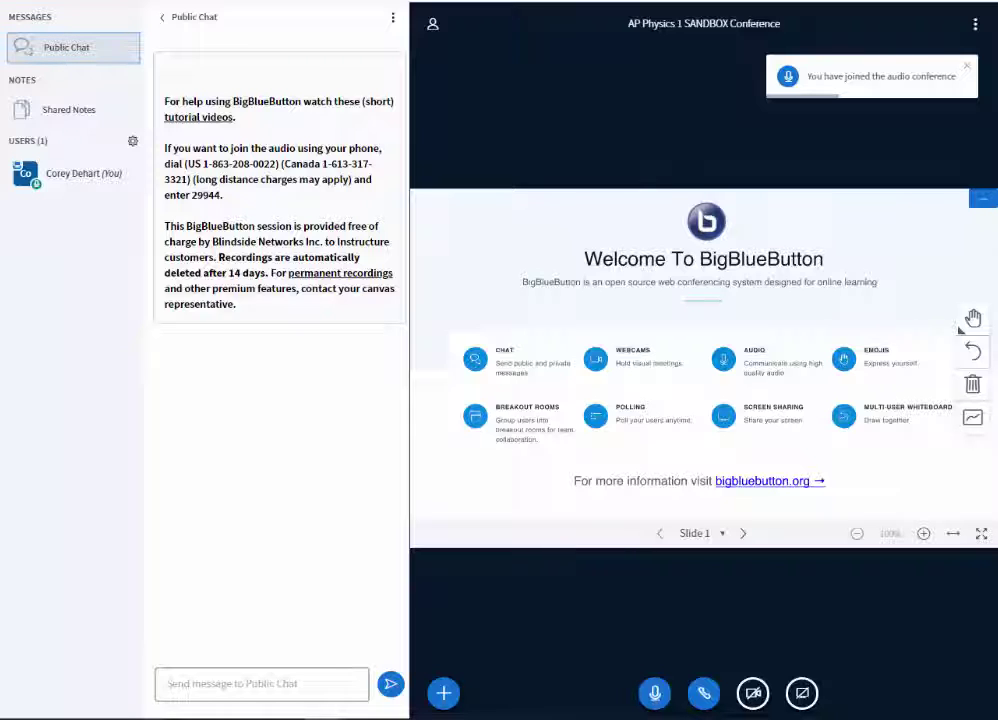
- Look at the conference's shared notes and the status choices for your own user entry
left_click(60, 118)
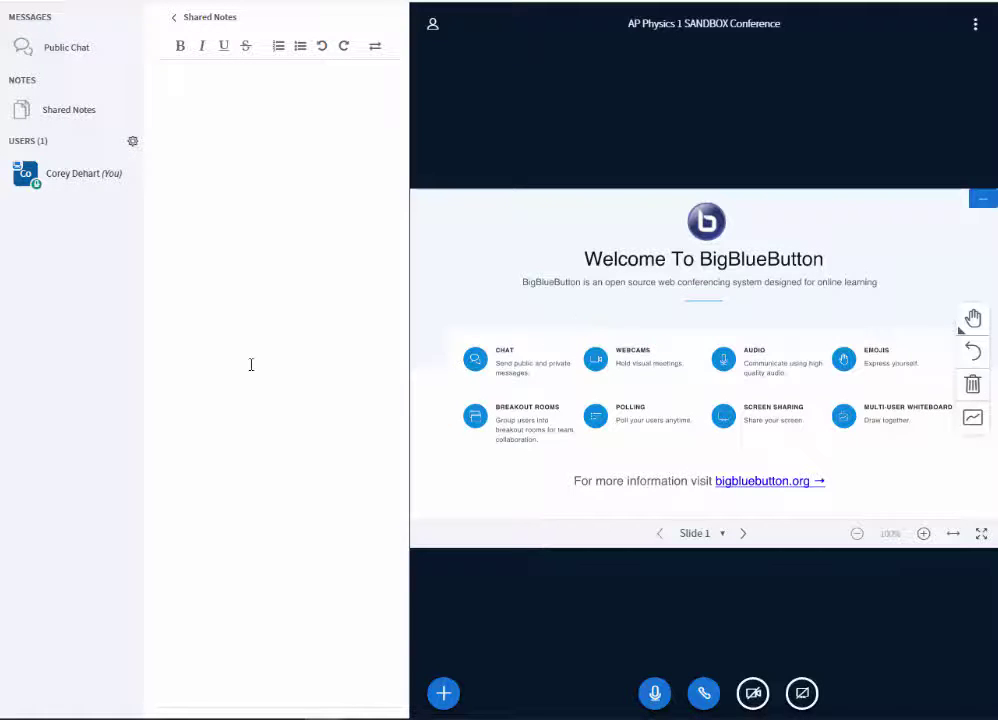
left_click(93, 175)
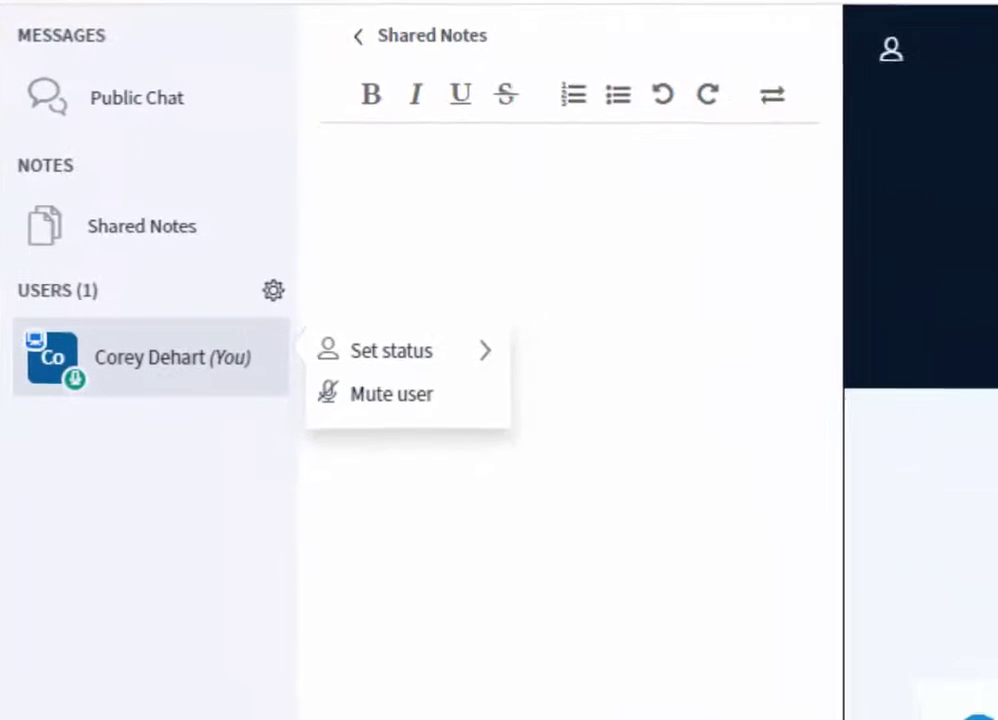
left_click(391, 350)
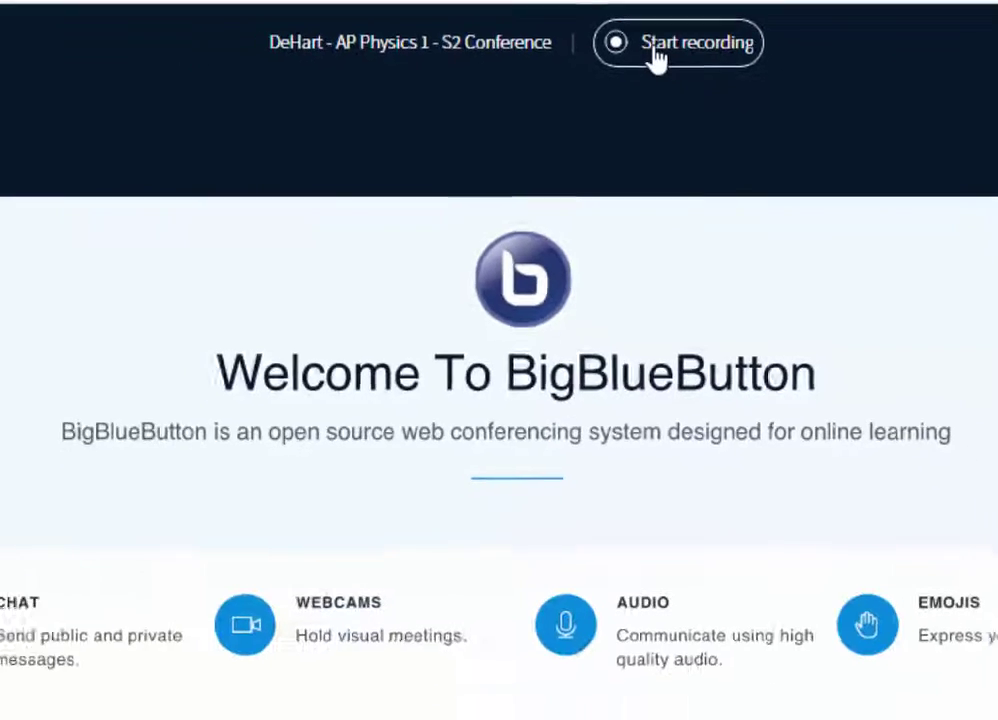
- Start recording the DeHart - AP Physics 1 - S2 Conference session and open the conference options
left_click(652, 40)
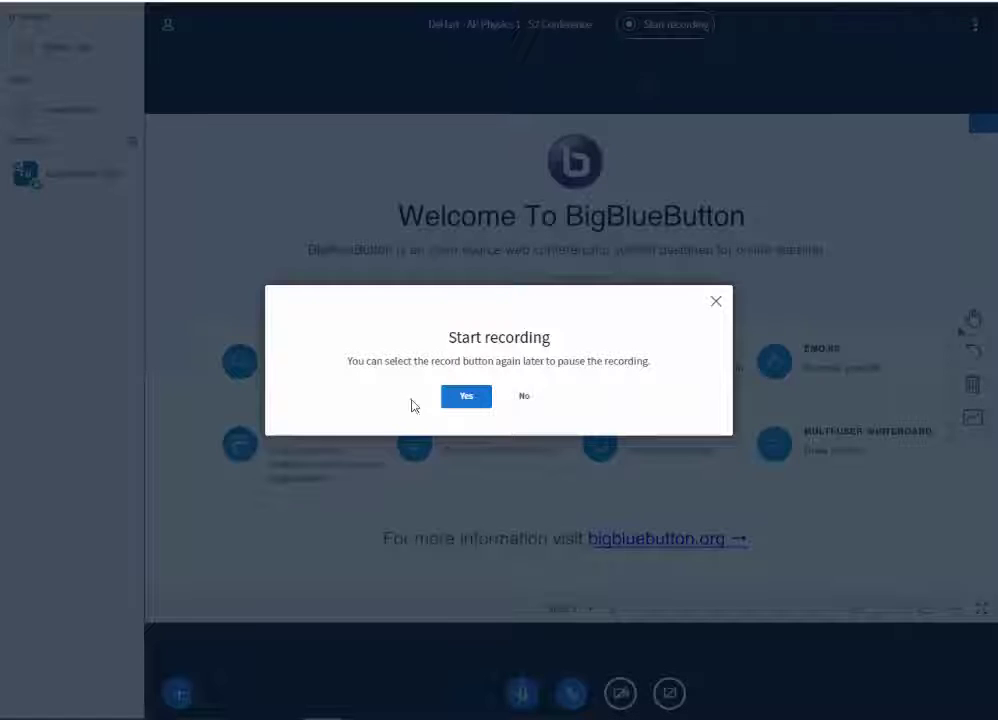
left_click(456, 395)
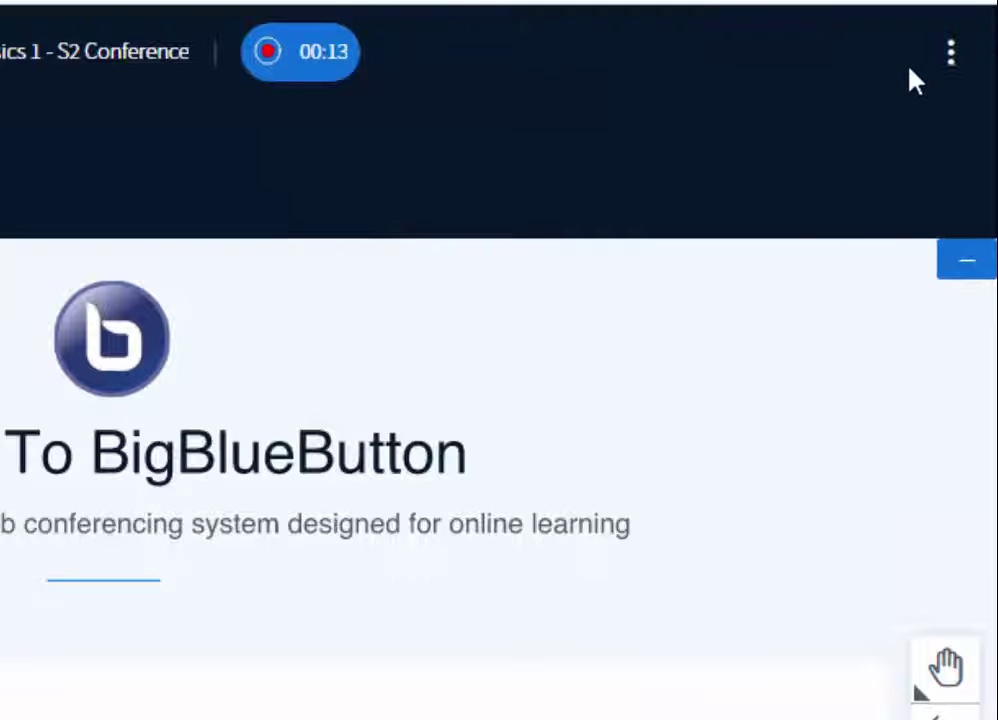
left_click(950, 55)
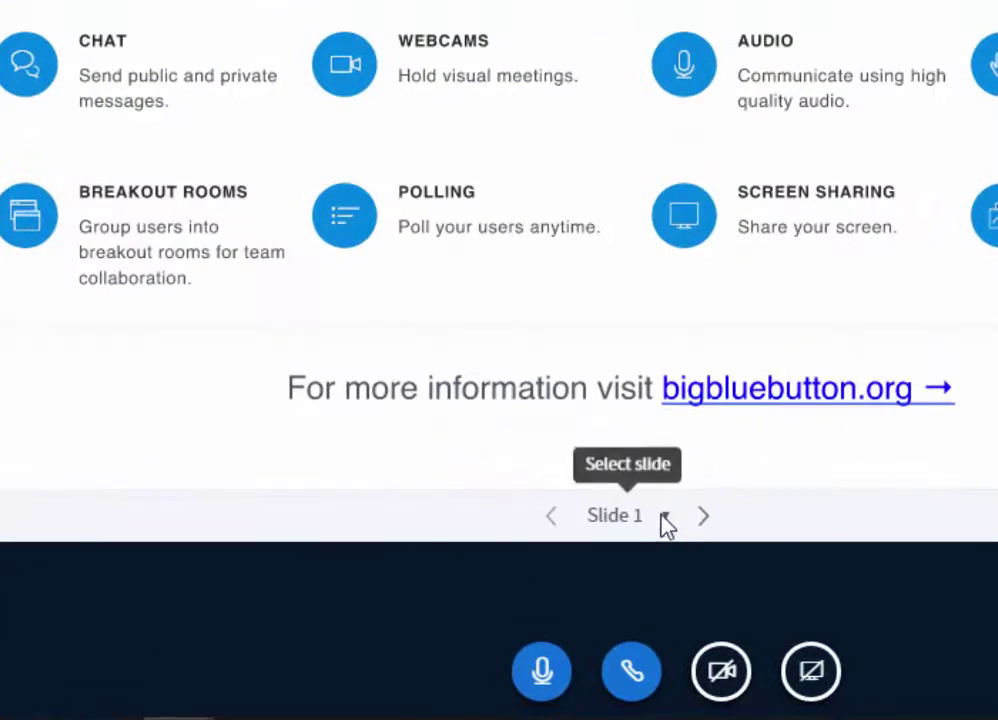
- Switch the presentation to slide 2, the blank whiteboard slide
left_click(590, 608)
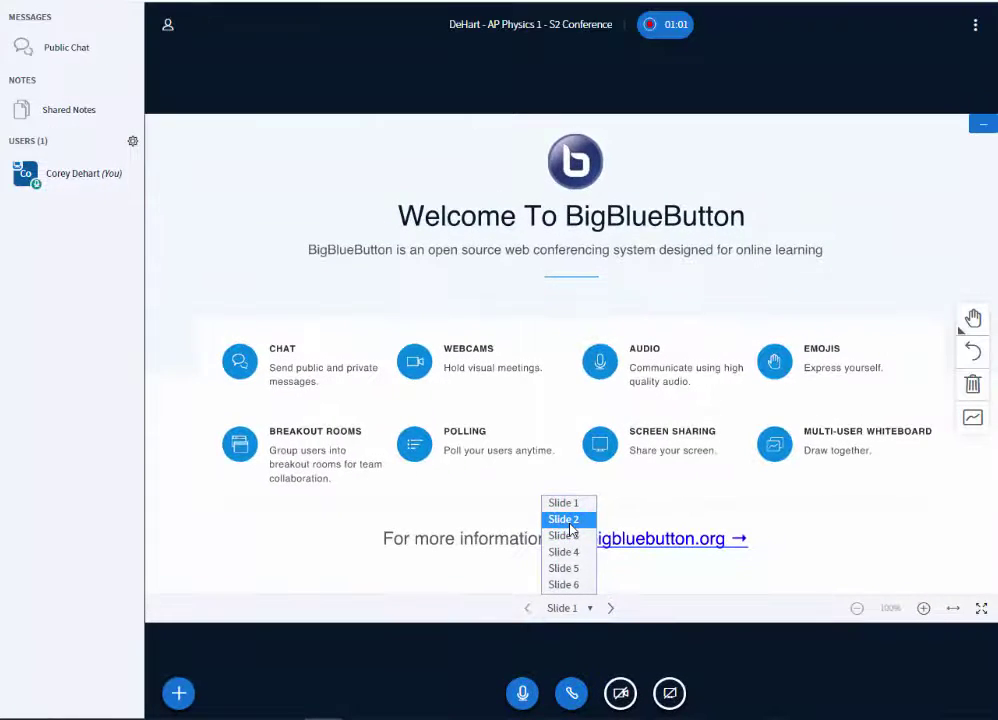
left_click(568, 521)
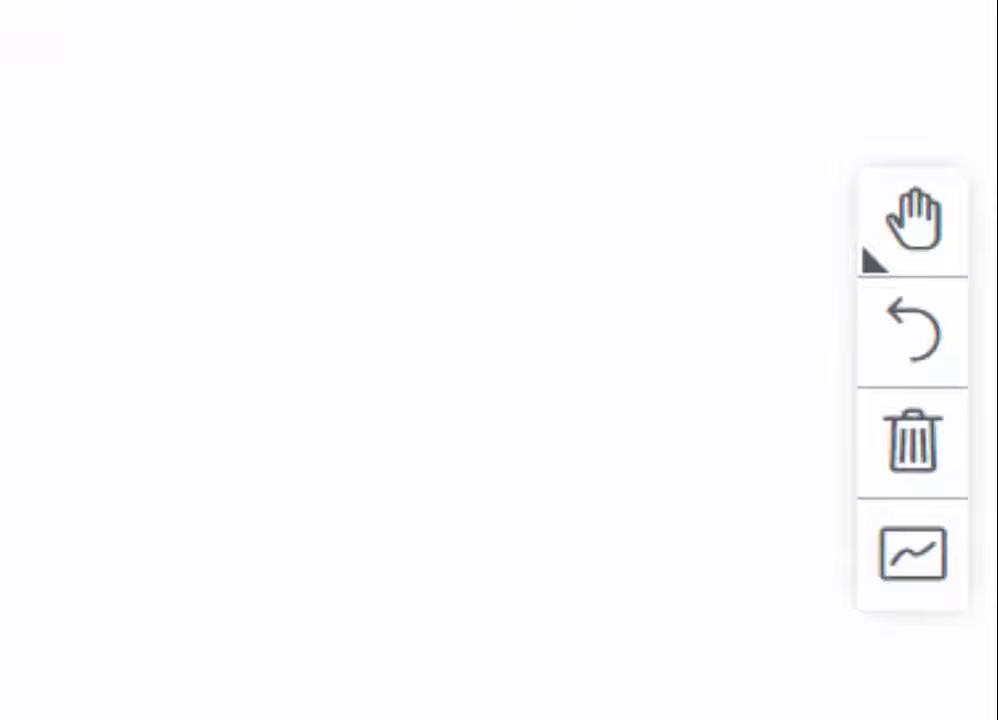
- Add a red whiteboard text box reading "Once you have drawn the textbox, you cannot change the size of it."
left_click(913, 235)
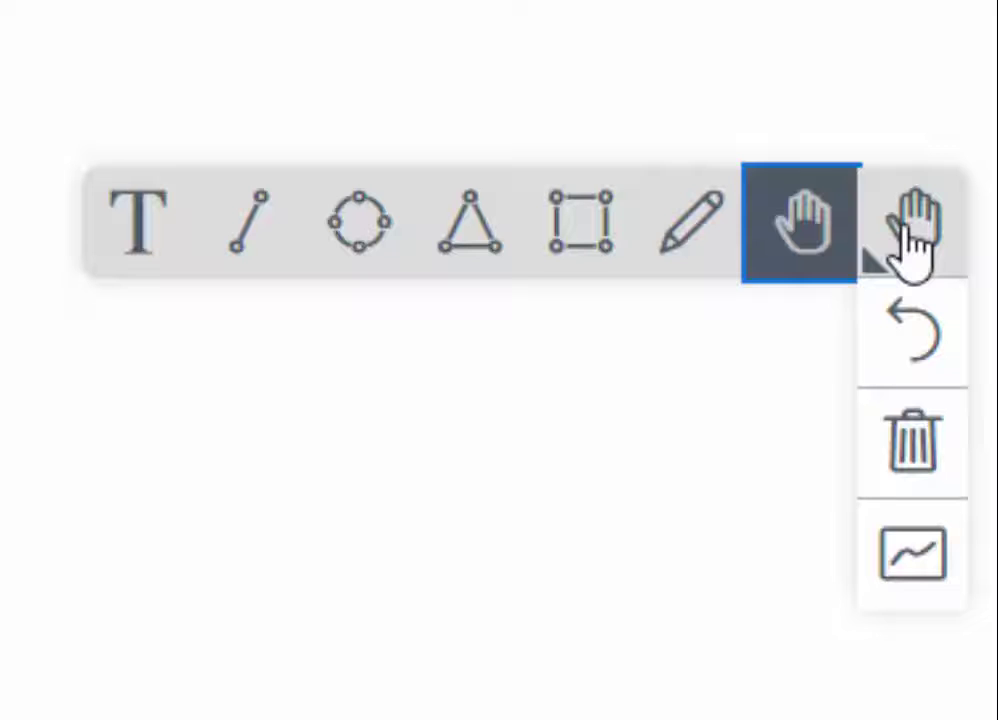
left_click(145, 238)
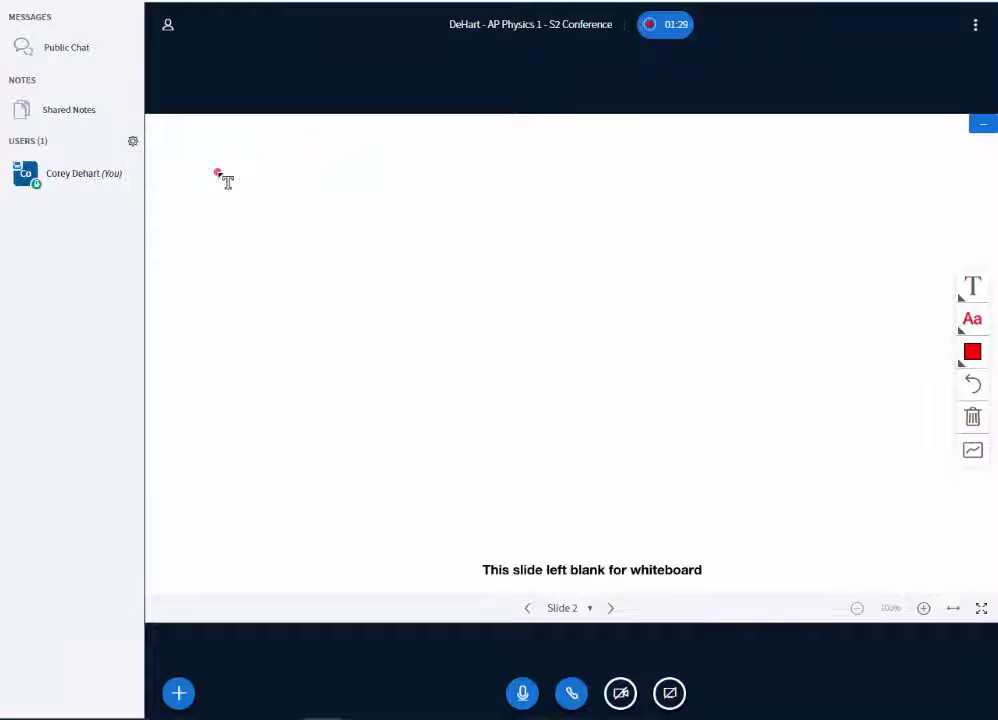
left_click_drag(222, 172, 553, 282)
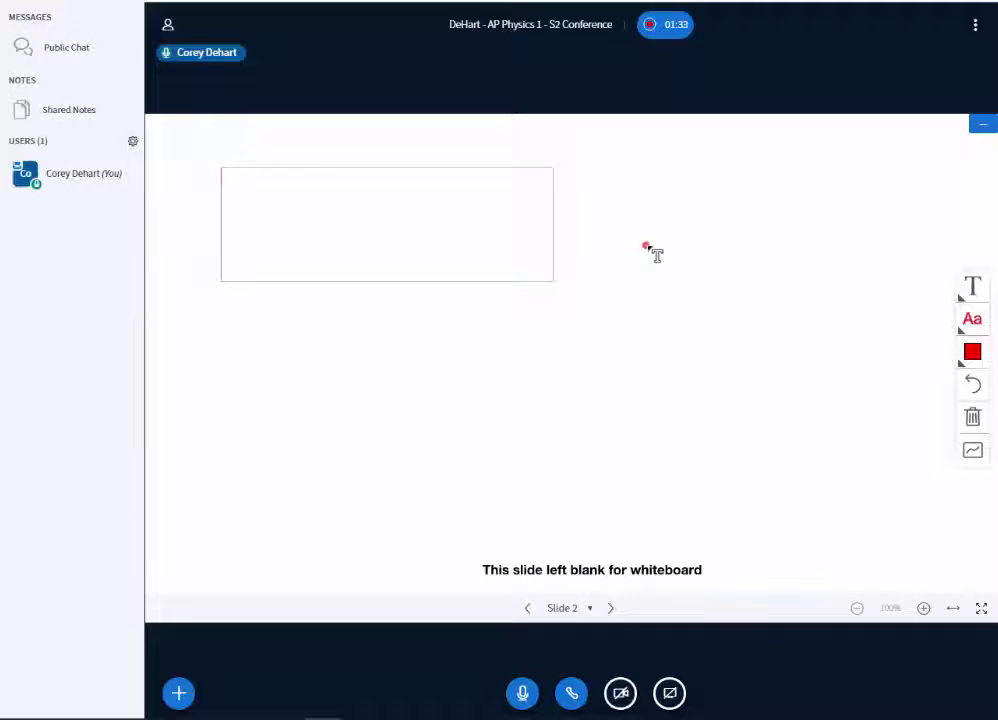
type("Once you have drawn the textbox, you cannot change the size of it.")
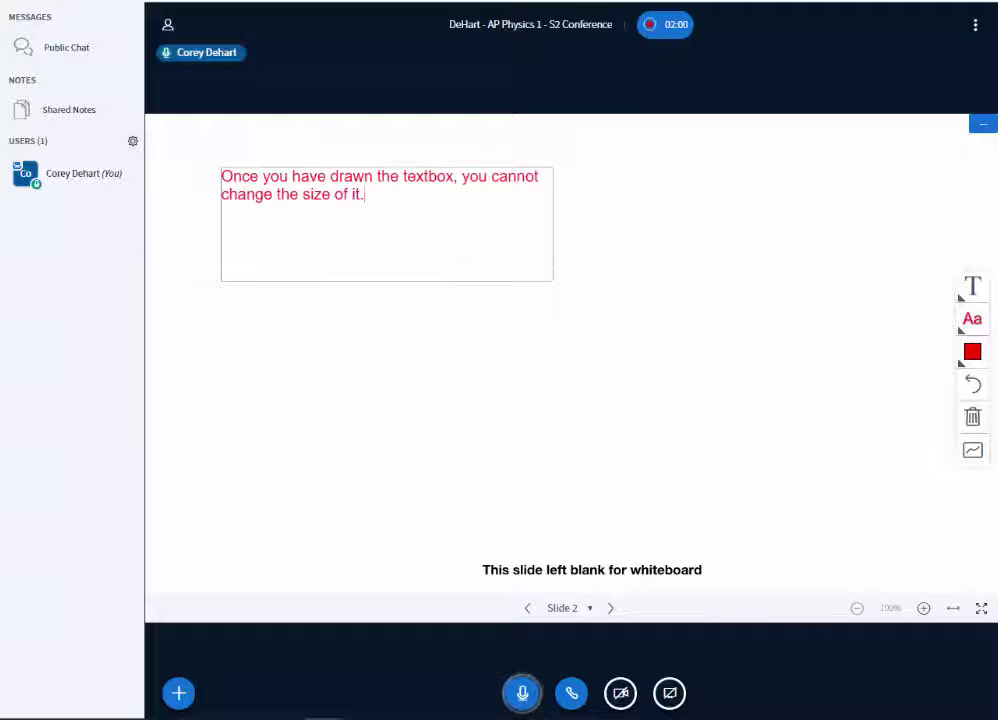
left_click(973, 288)
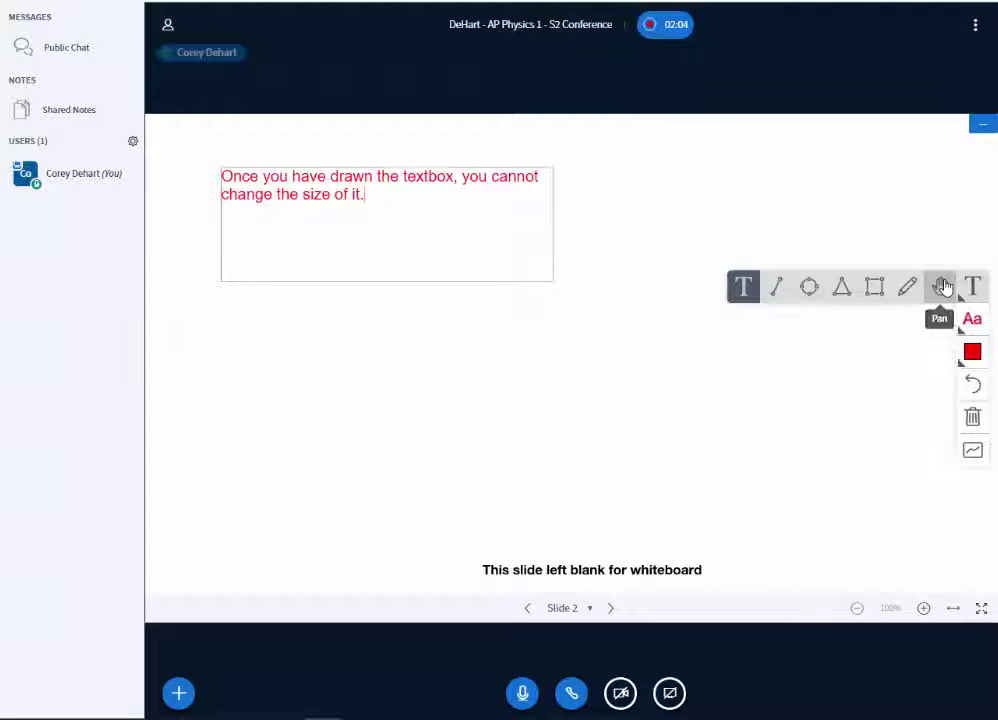
left_click(944, 287)
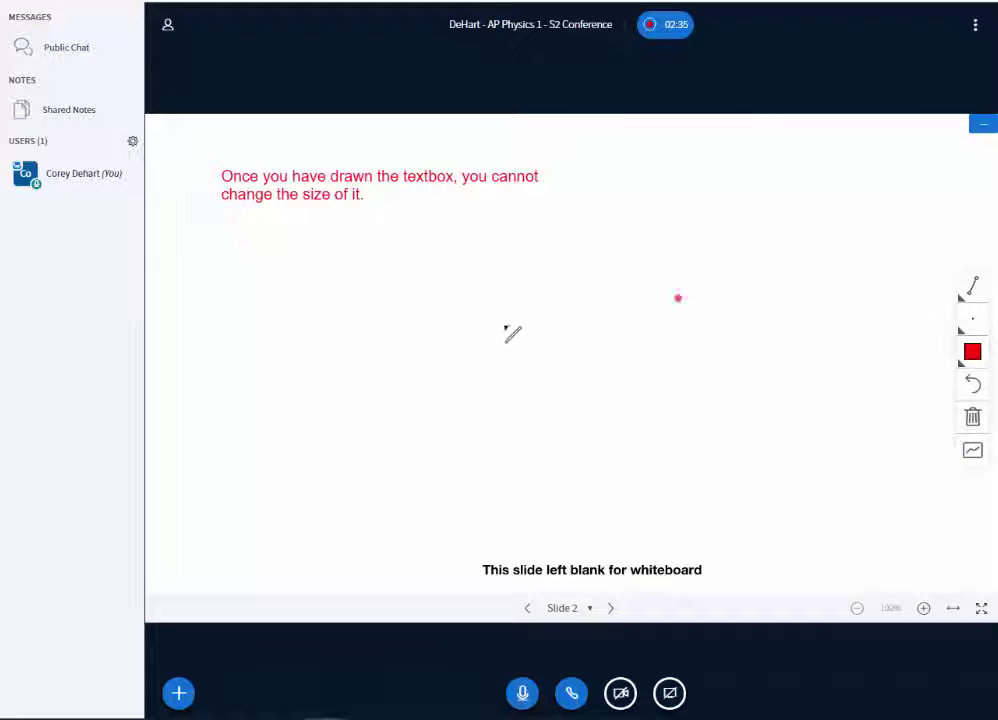
- Draw a diagonal line, an ellipse, a triangle, two rectangles and a freehand pencil scribble in red on the whiteboard, and return to the Pan tool
left_click_drag(304, 416, 401, 314)
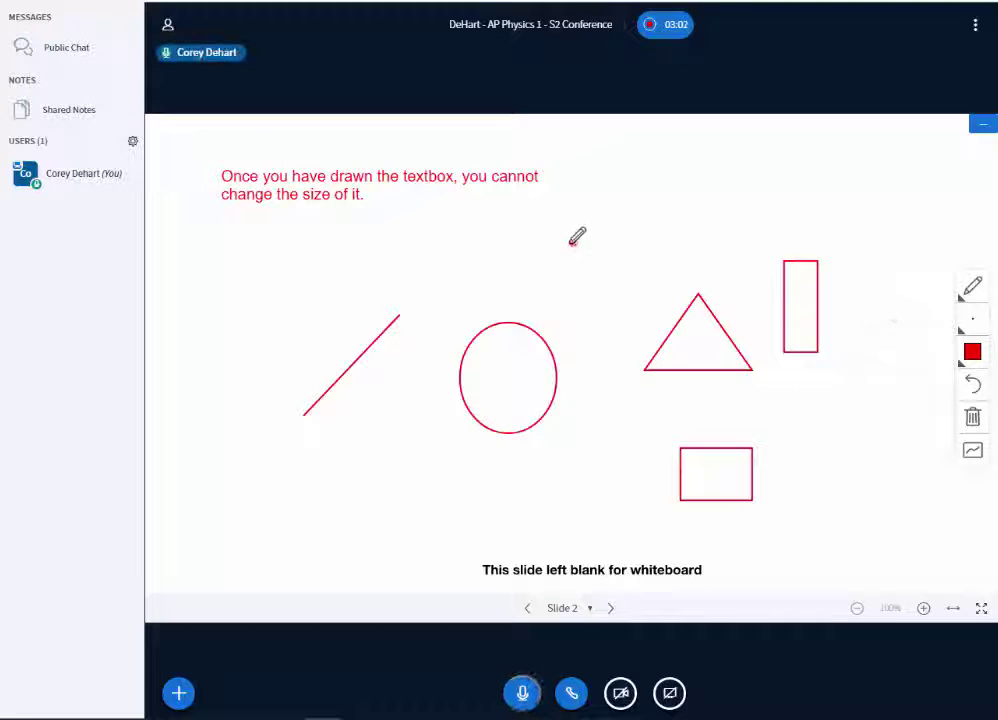
mouse_move(572, 242)
left_mouse_down()
mouse_move(535, 229)
mouse_move(562, 240)
mouse_move(624, 222)
mouse_move(676, 258)
mouse_move(698, 256)
mouse_move(713, 248)
mouse_move(719, 209)
left_mouse_up()
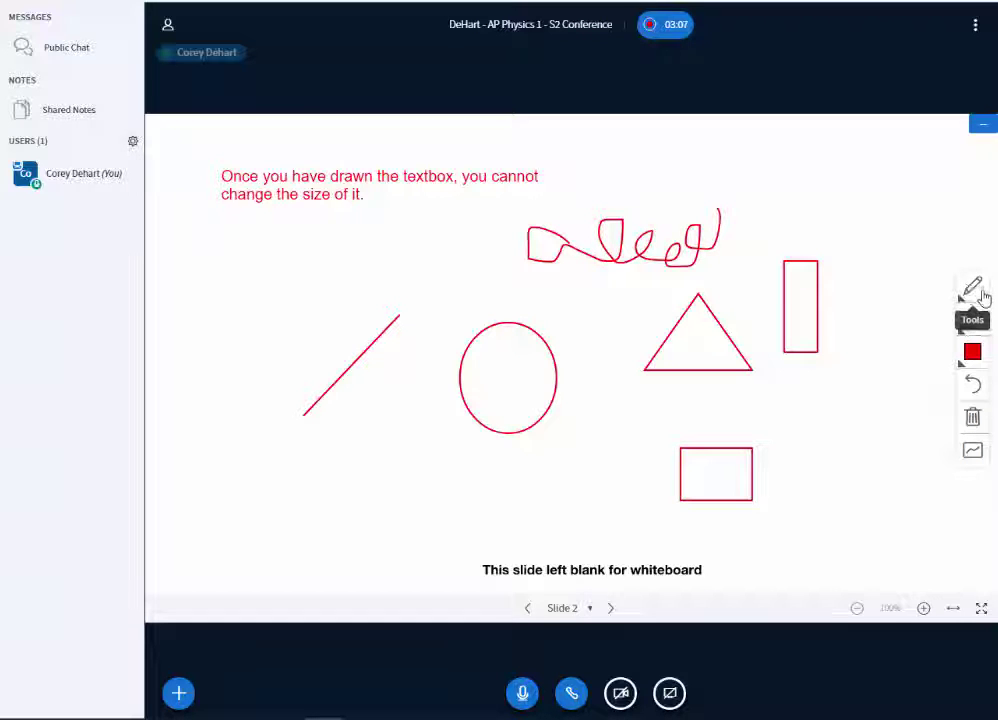
left_click(982, 295)
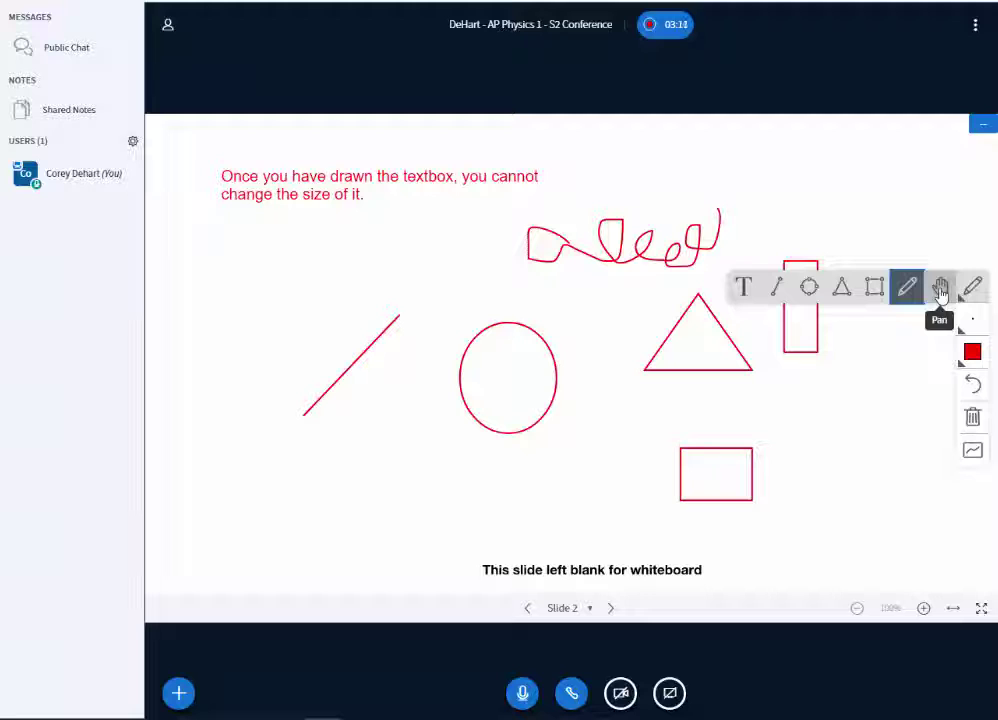
left_click(940, 289)
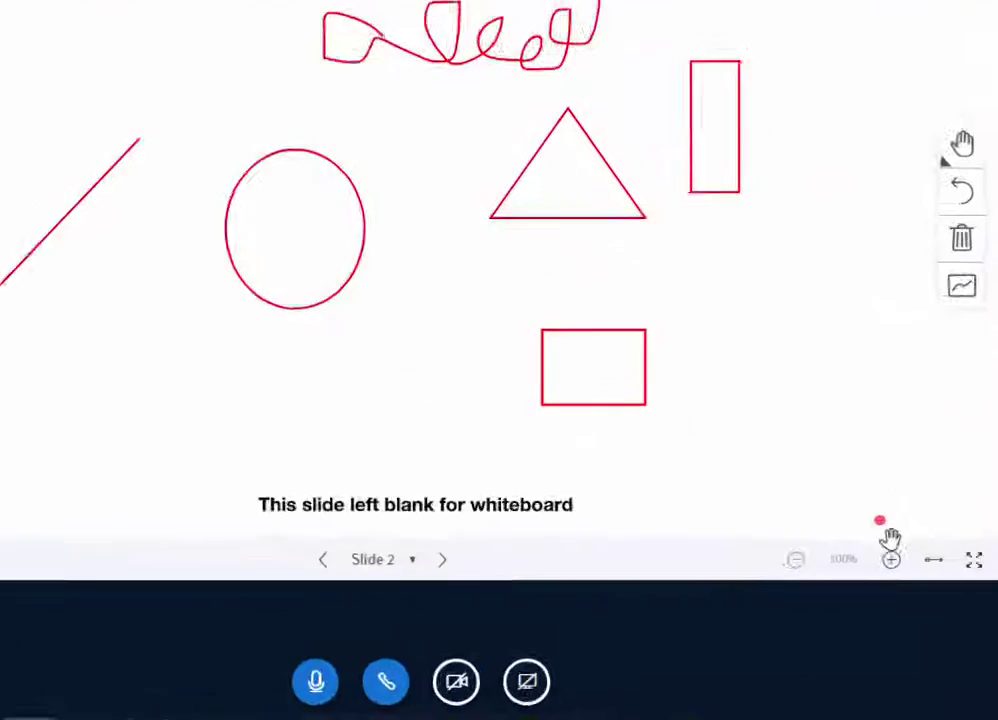
- Zoom the whiteboard slide in to 225% and pan across the drawn shapes
left_click(803, 430)
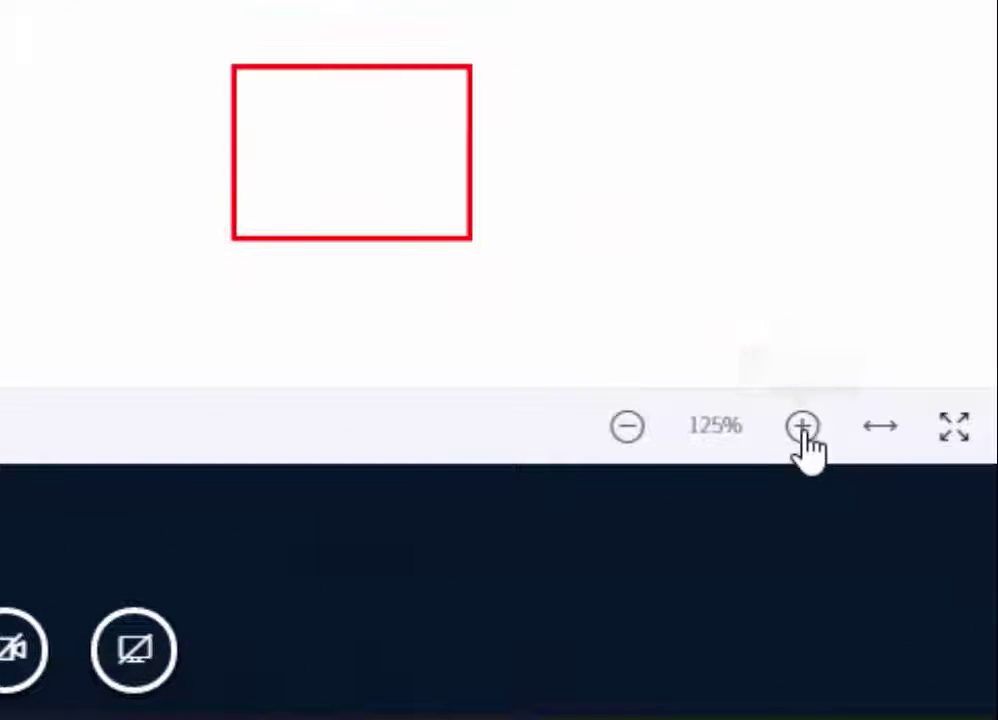
left_click(803, 430)
left_click(803, 430)
left_click(803, 428)
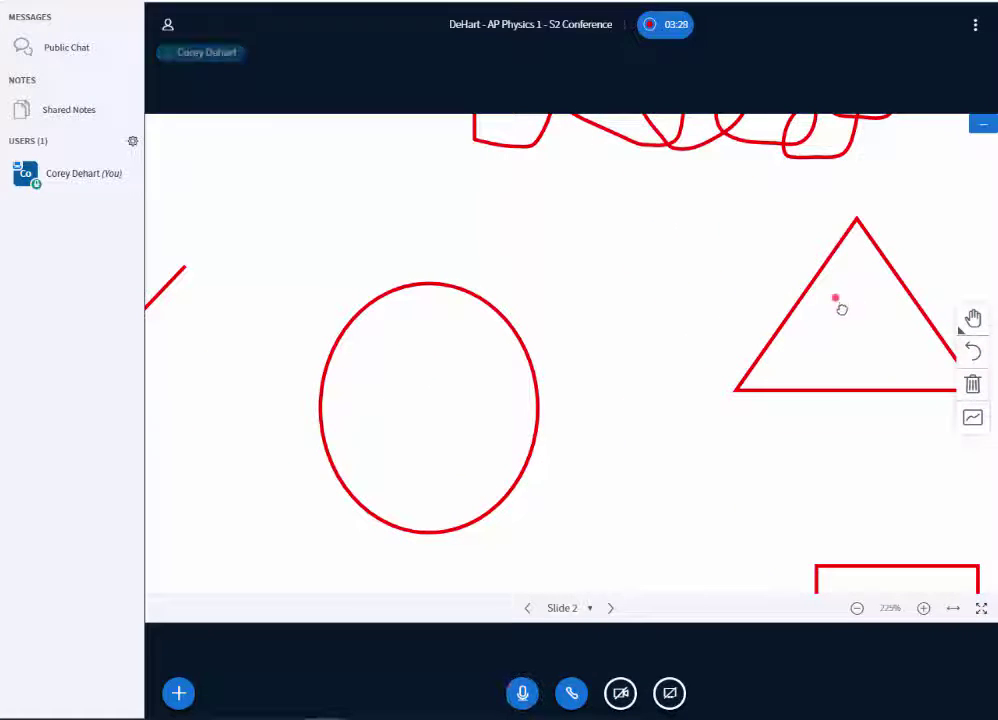
left_click_drag(840, 308, 898, 494)
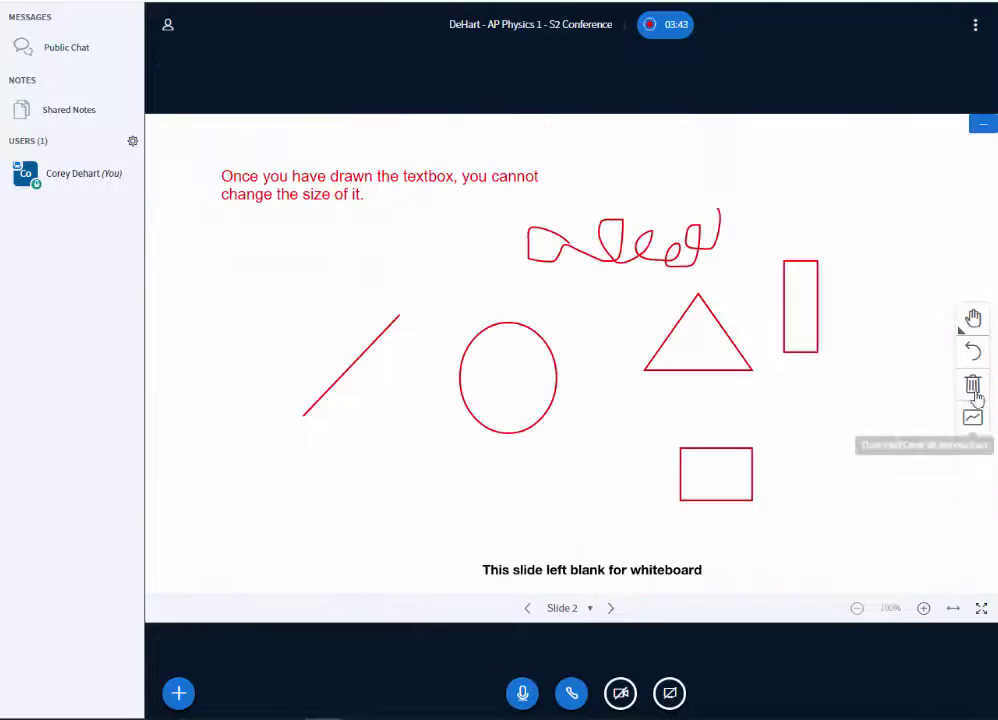
- Undo the latest whiteboard annotations, starting with the pencil scribble, and clear all the remaining ones
left_click(973, 350)
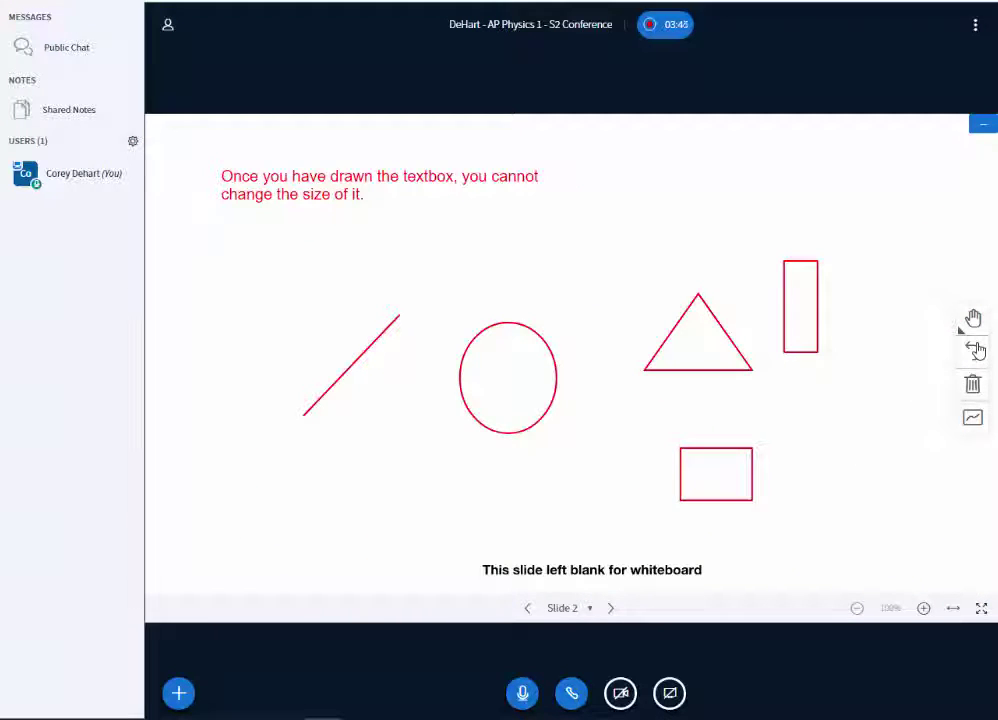
left_click(975, 349)
left_click(975, 349)
left_click(975, 387)
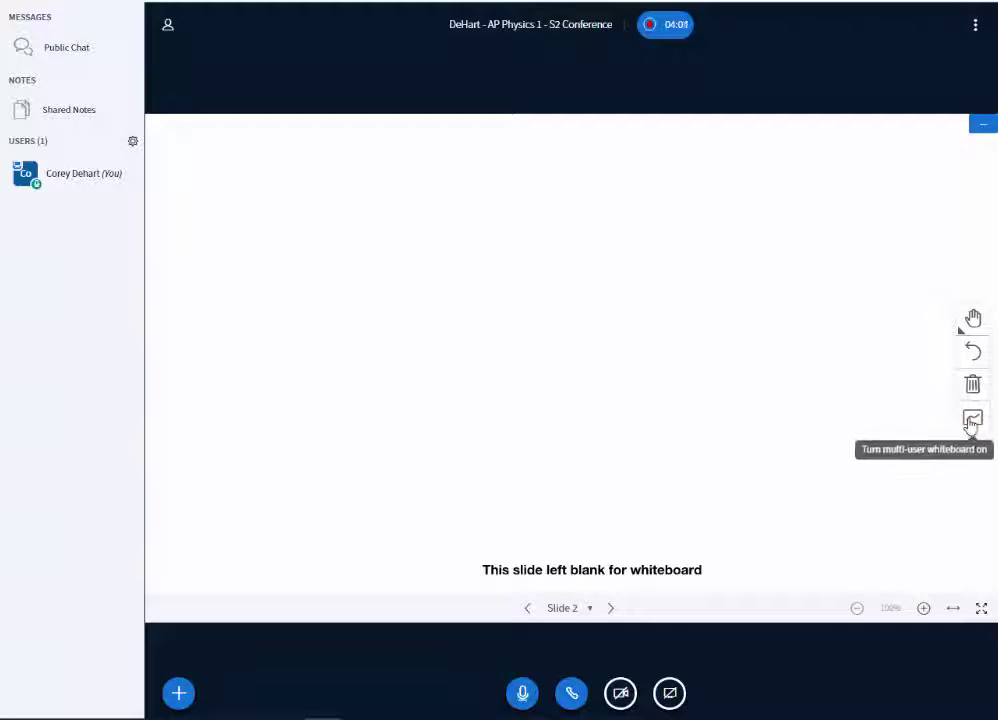
- Turn on the multi-user whiteboard
left_click(972, 421)
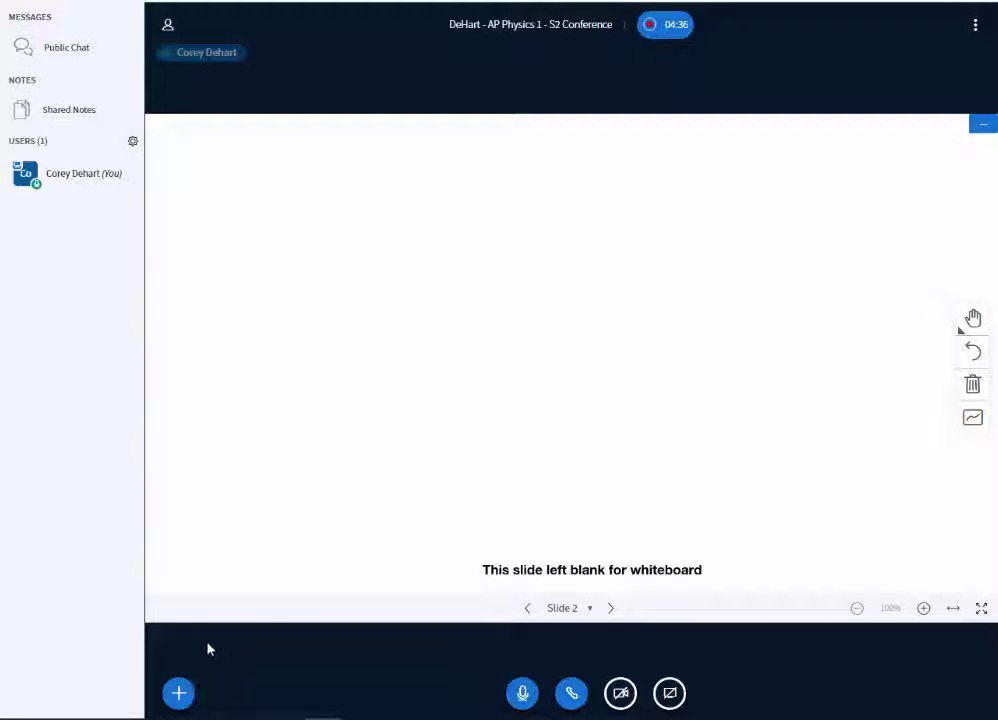
- Open the setup for starting a poll in the conference
left_click(175, 693)
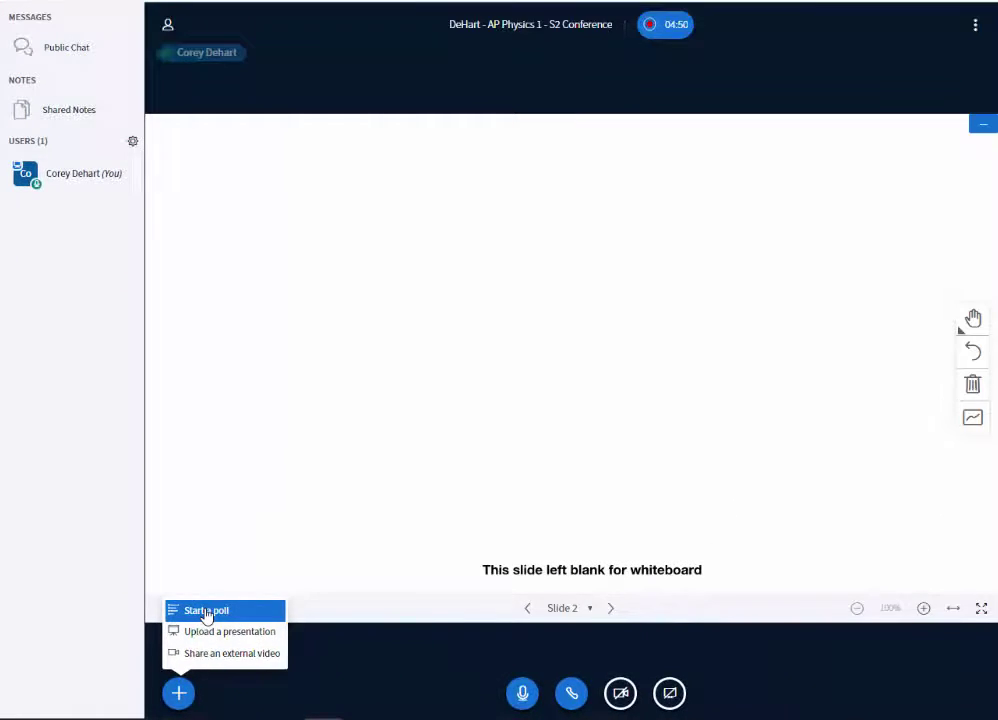
left_click(207, 613)
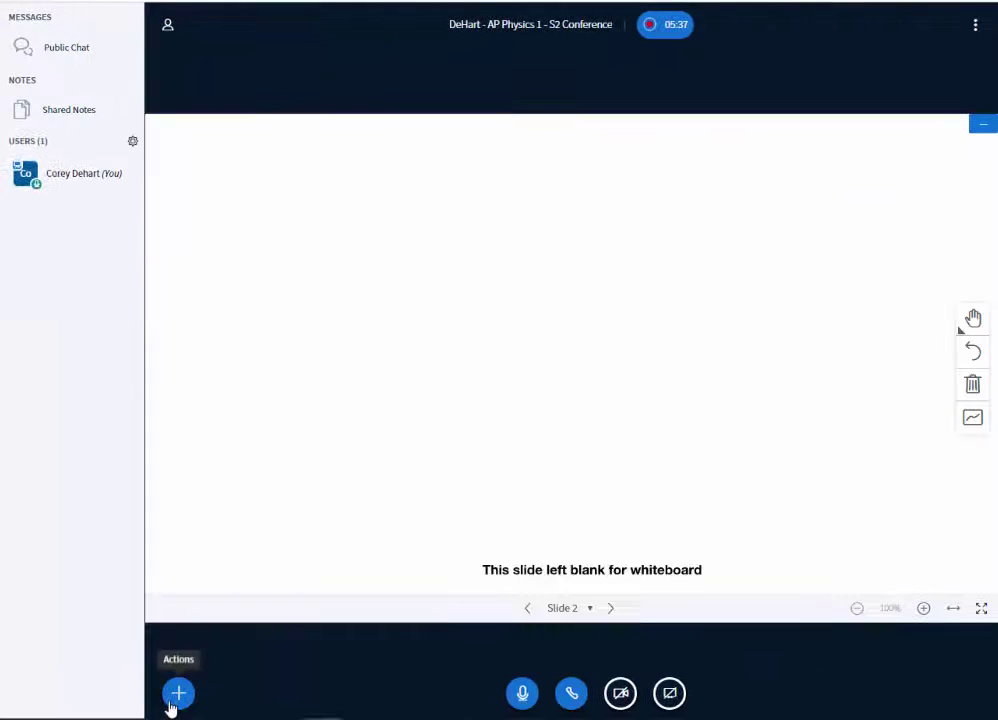
- Upload Chapter 7 Test PRACTICE 1 01.1.pdf to the conference as the current presentation
left_click(170, 706)
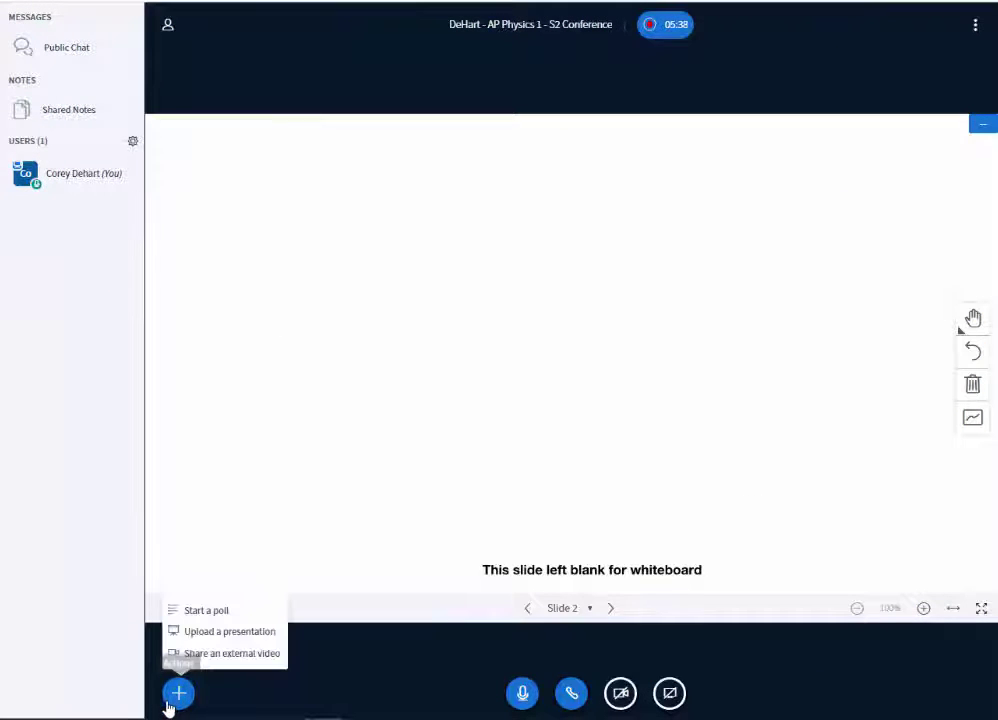
left_click(230, 631)
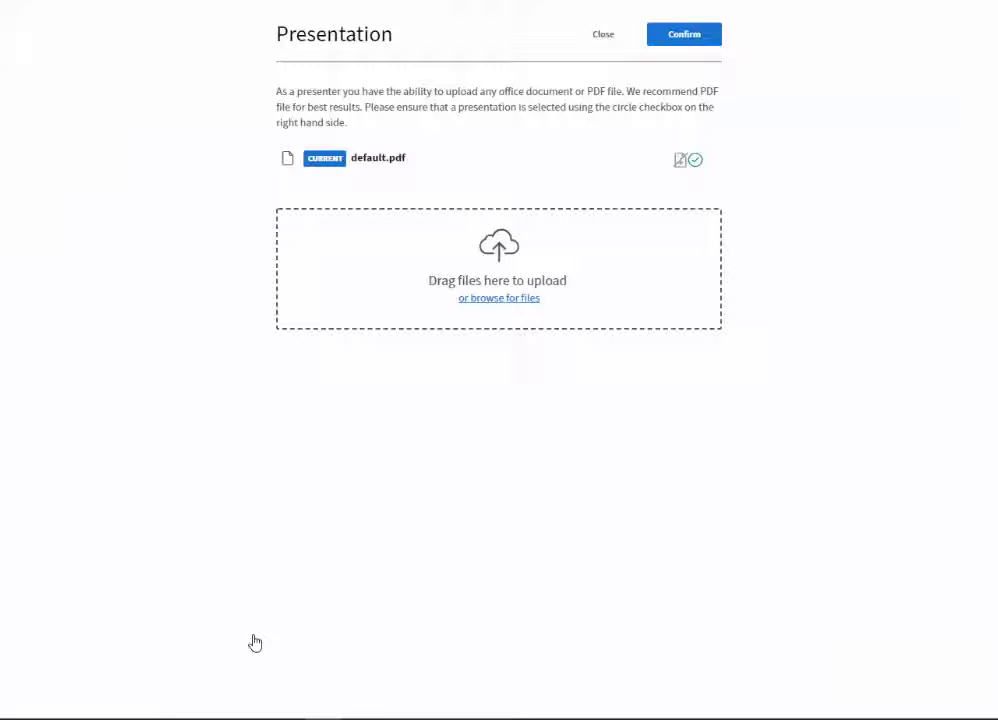
left_click(505, 299)
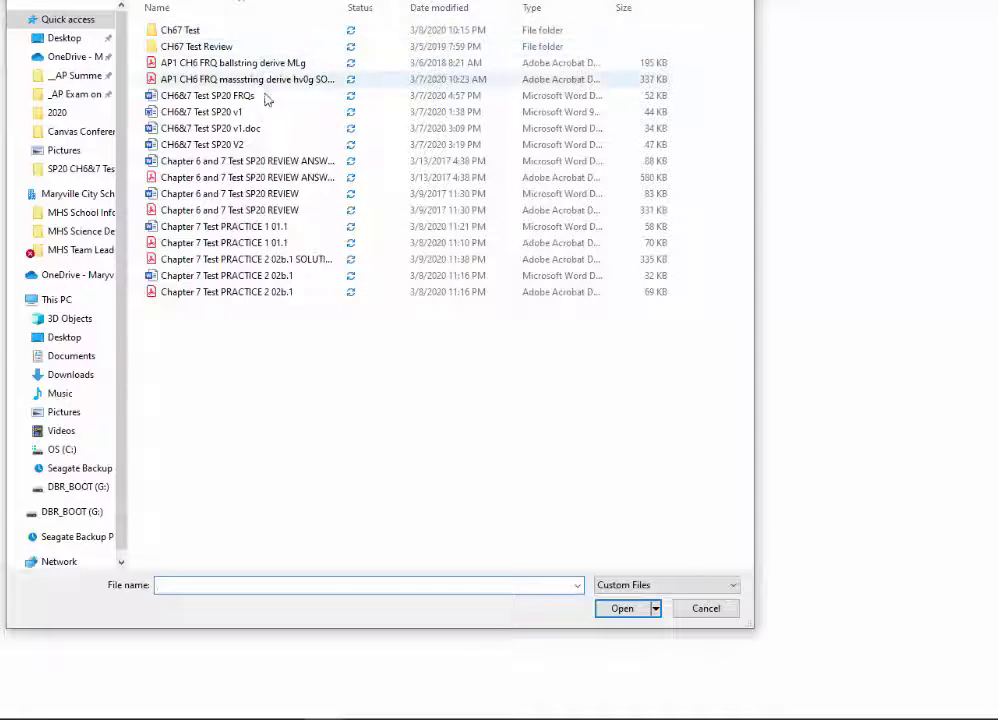
double_click(272, 250)
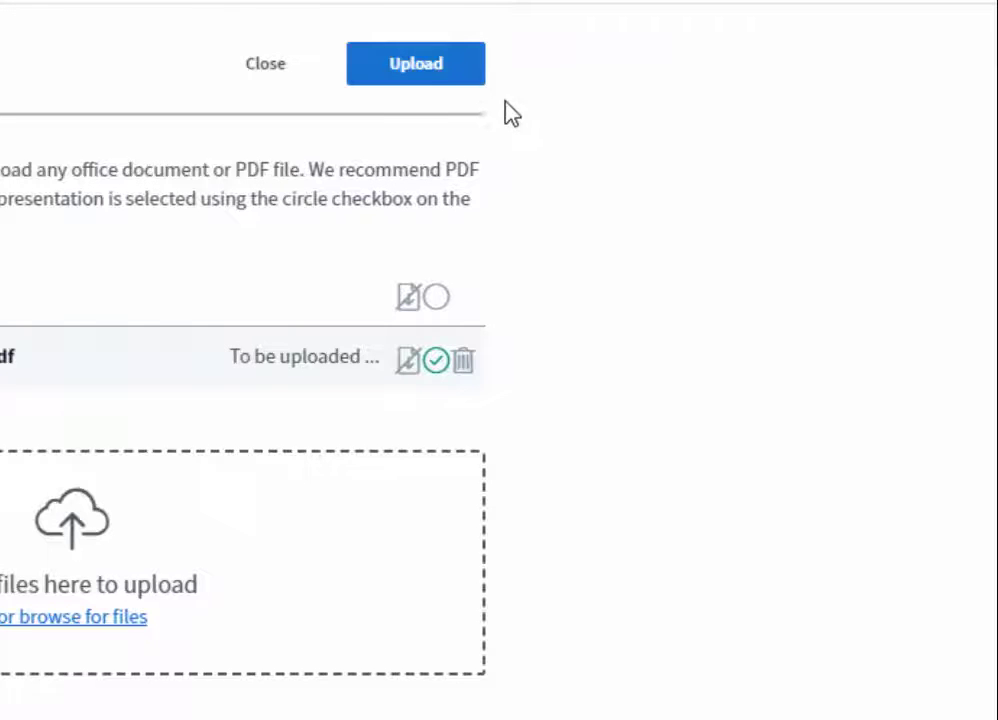
left_click(440, 68)
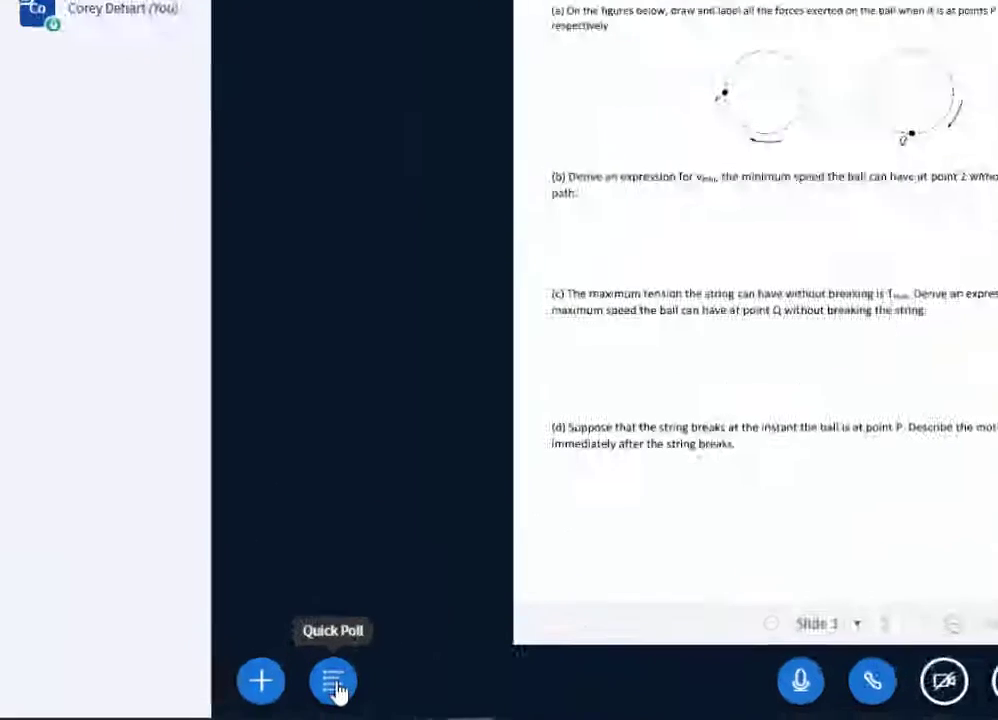
- Start a quick poll with the answer options A/B/C/D for the displayed slide
left_click(228, 693)
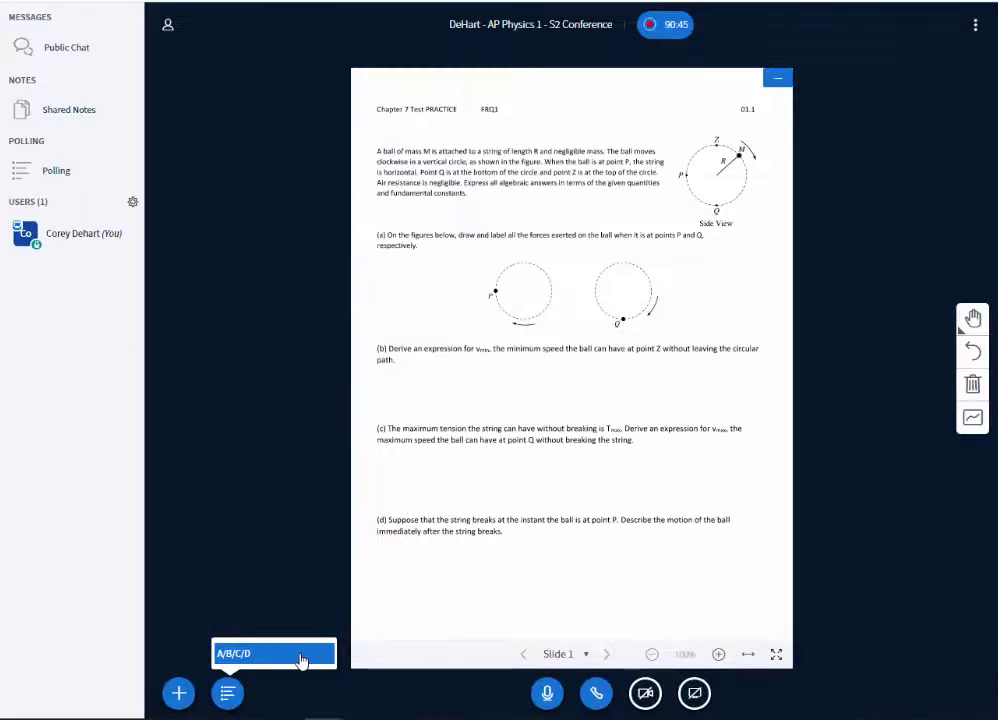
left_click(272, 653)
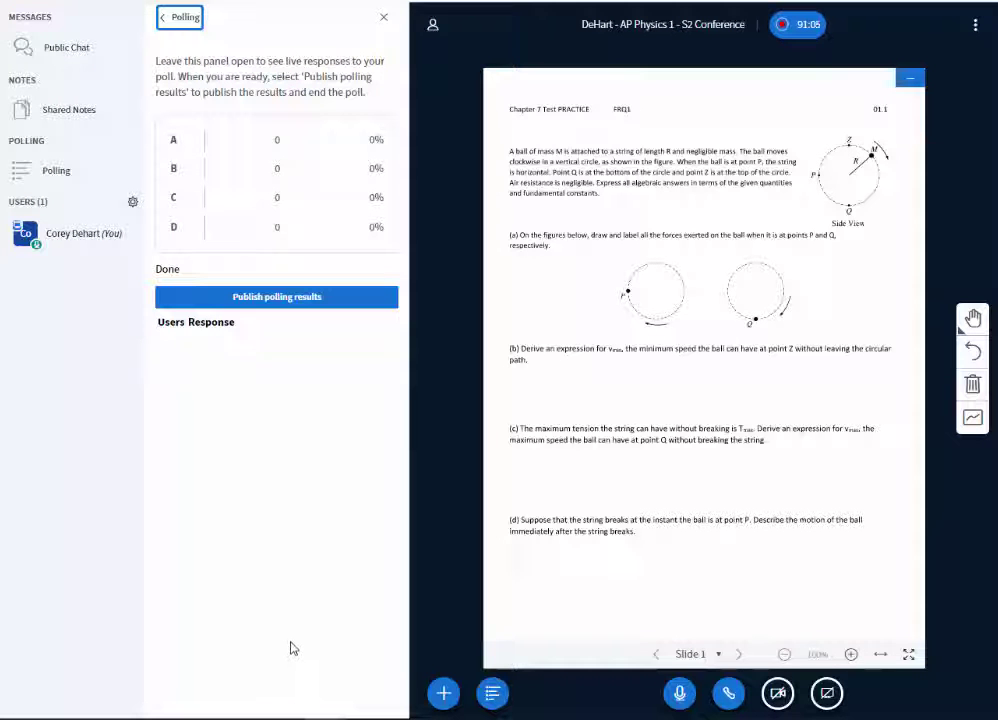
- Make default.pdf the current presentation again
left_click(178, 694)
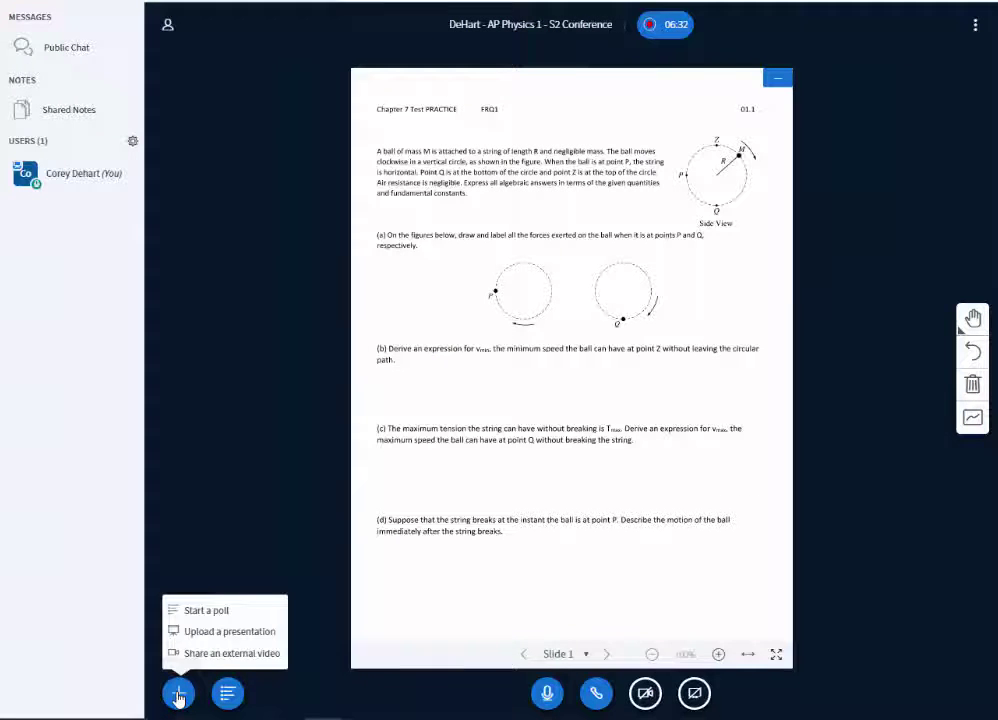
left_click(222, 634)
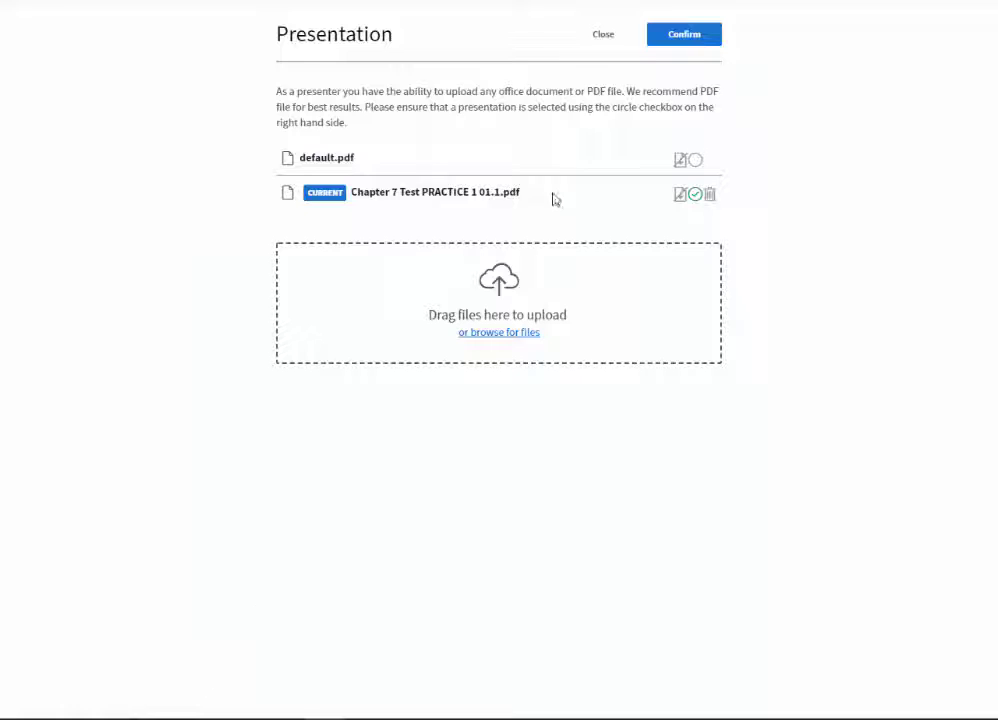
left_click(696, 162)
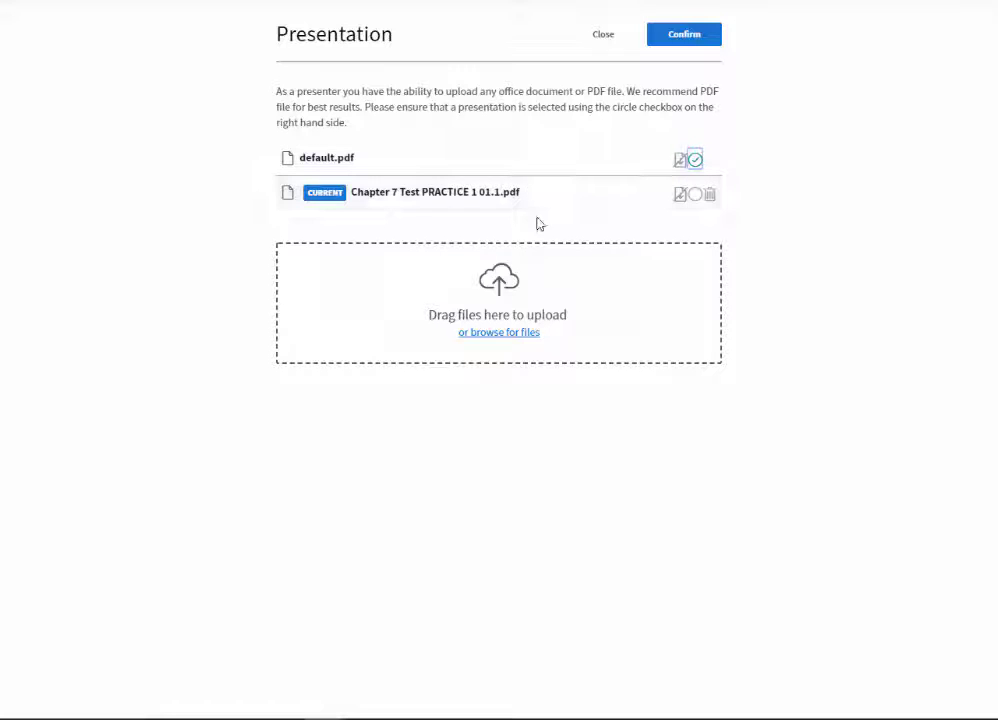
left_click(679, 34)
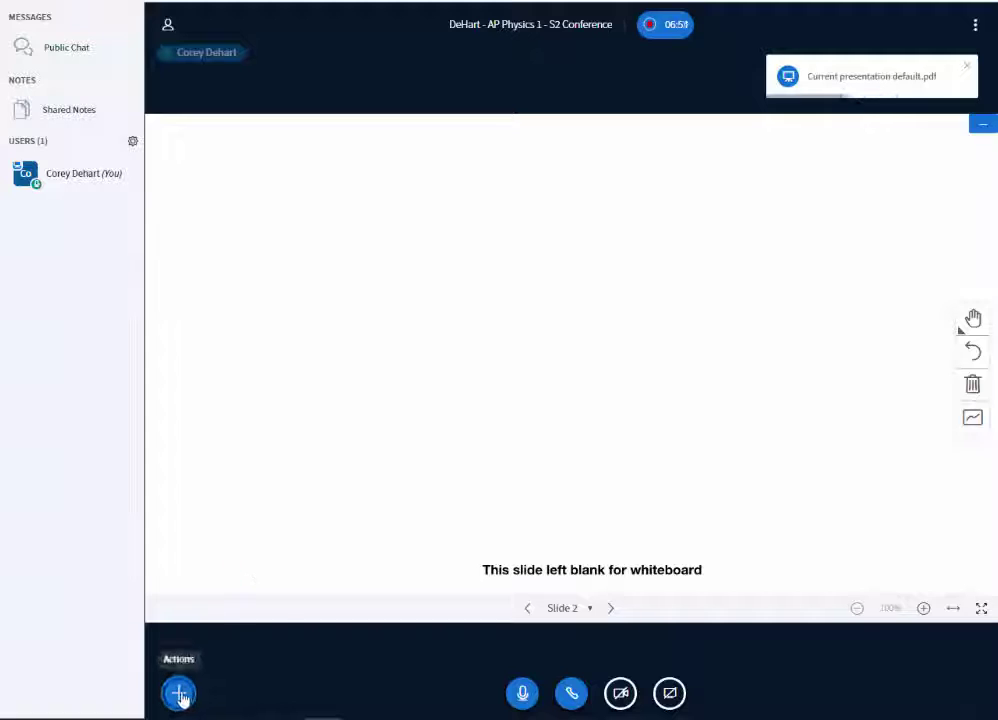
left_click(181, 692)
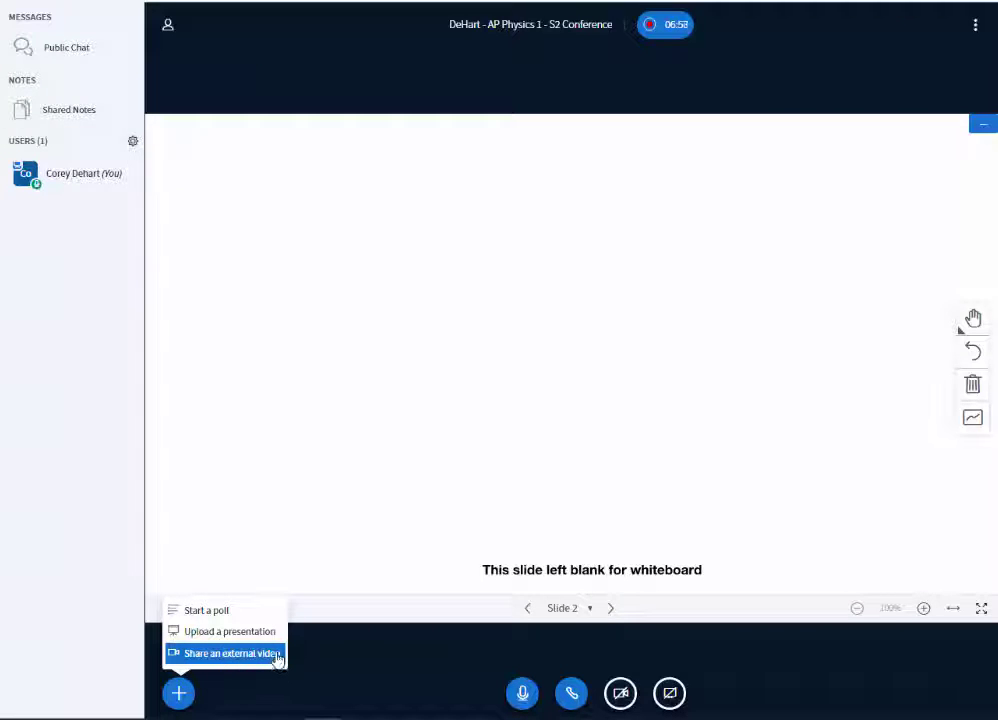
left_click(278, 655)
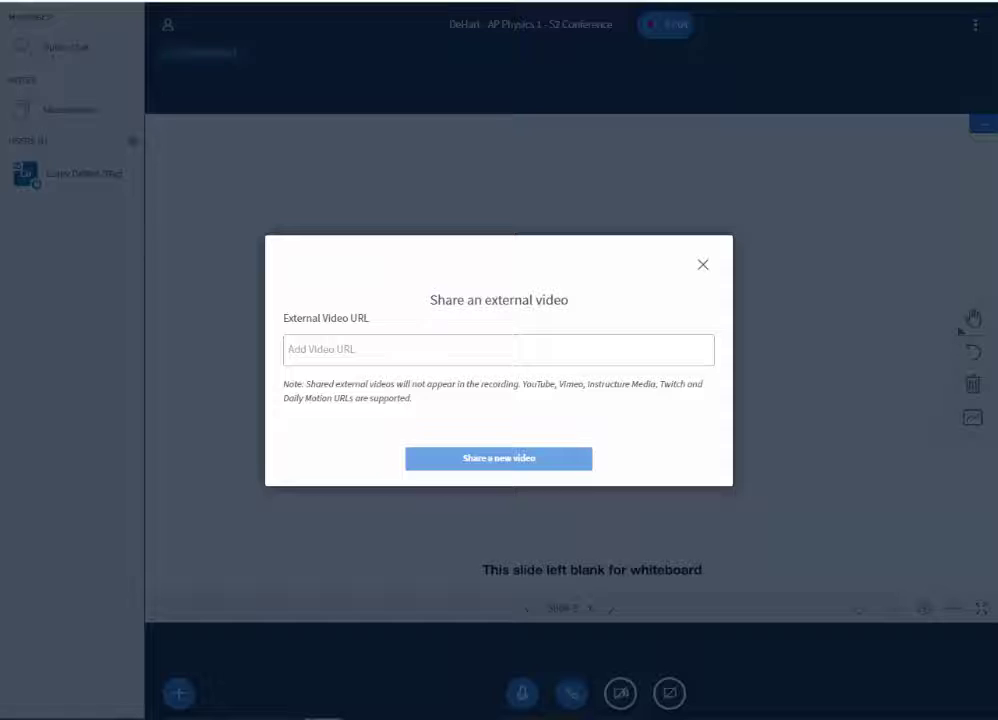
left_click(637, 359)
type("https://www.youtube.com/watch?v=egEraZP9yXQ")
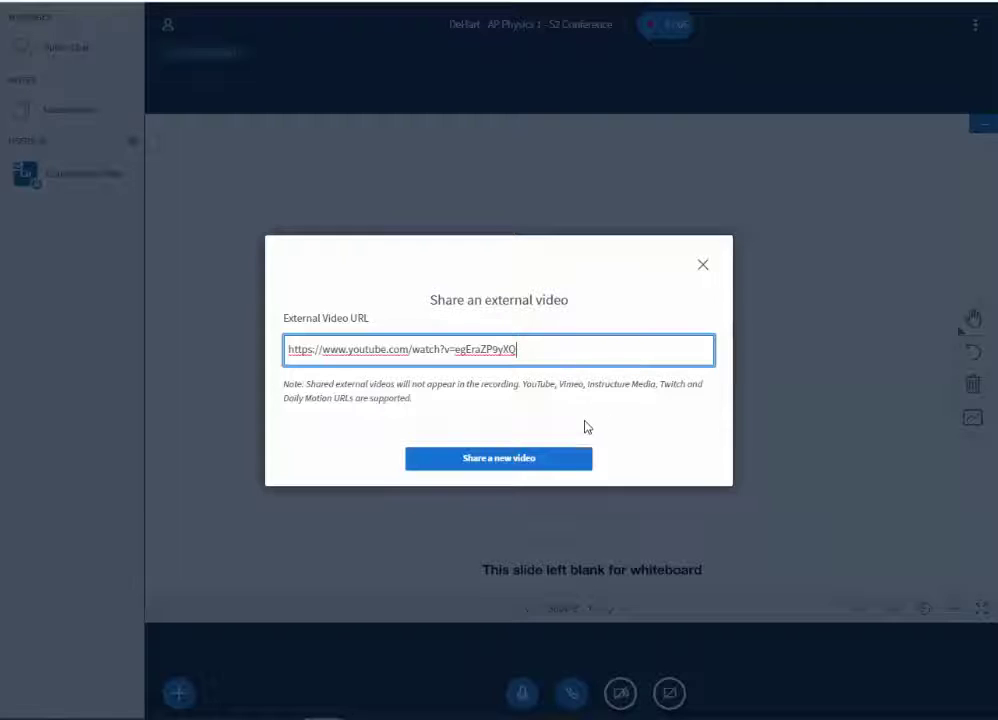
left_click(540, 460)
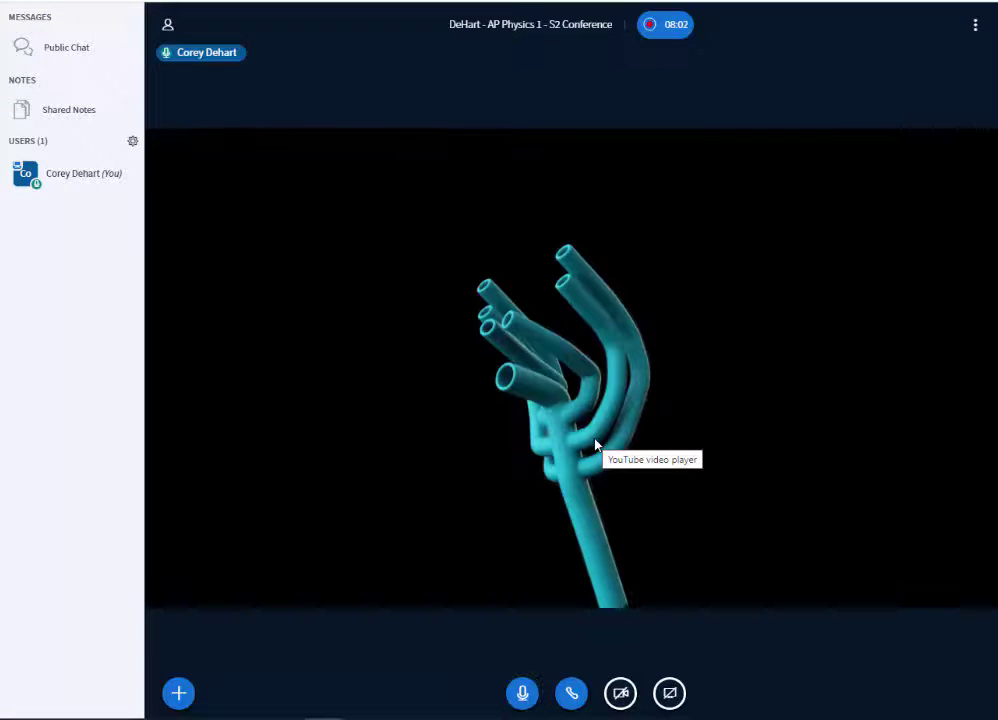
- Pause the shared YouTube video and stop sharing it with the conference
mouse_move(583, 489)
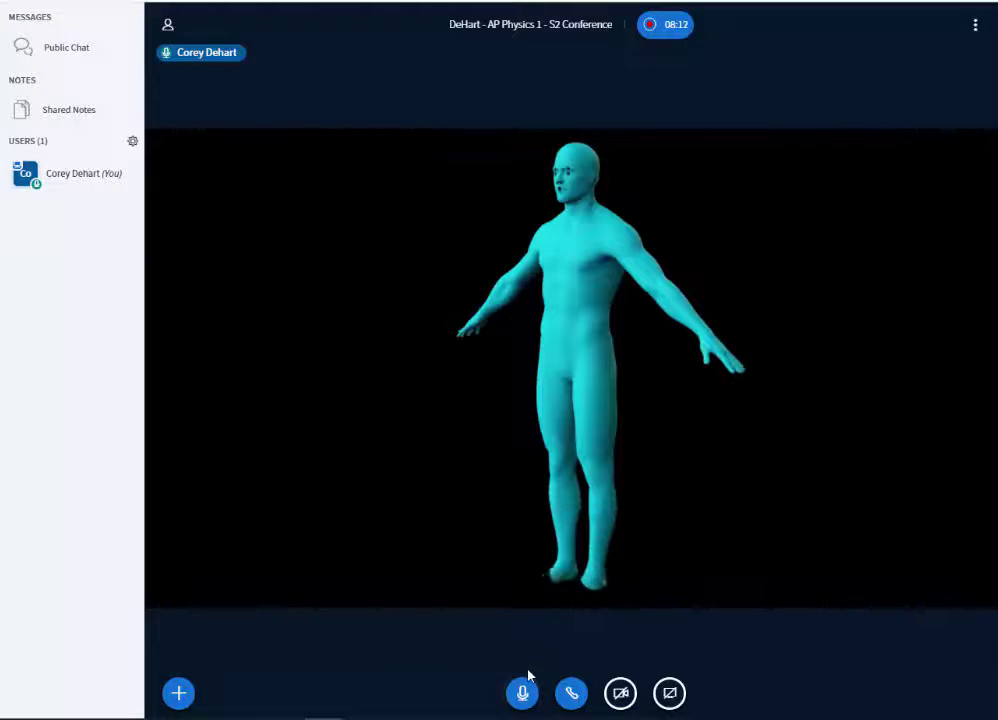
left_click(512, 354)
left_click(178, 693)
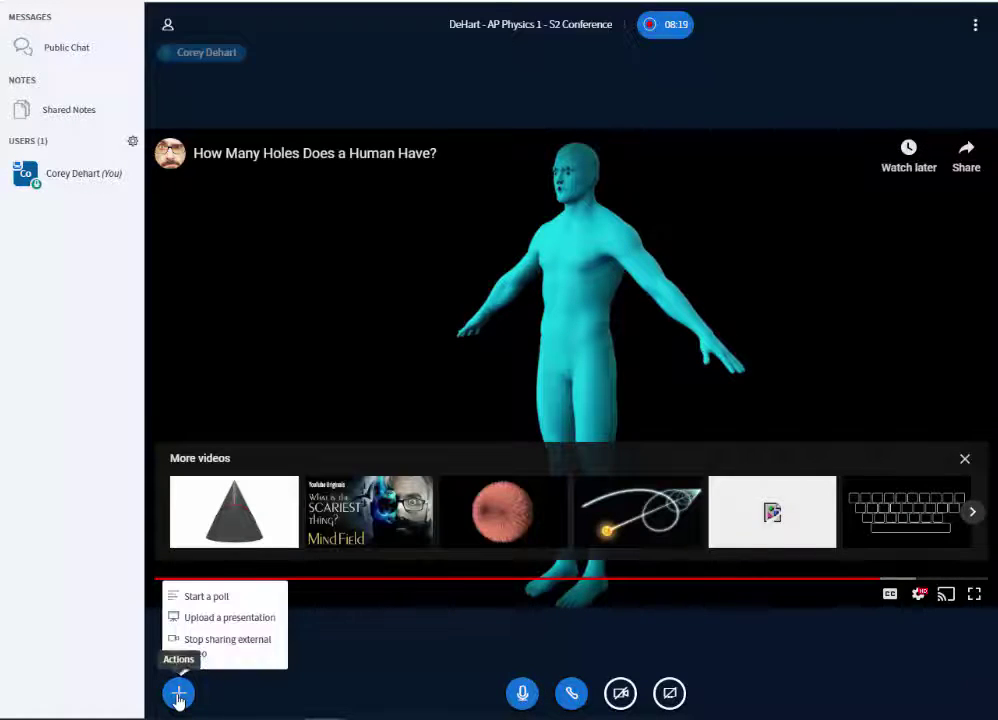
left_click(209, 648)
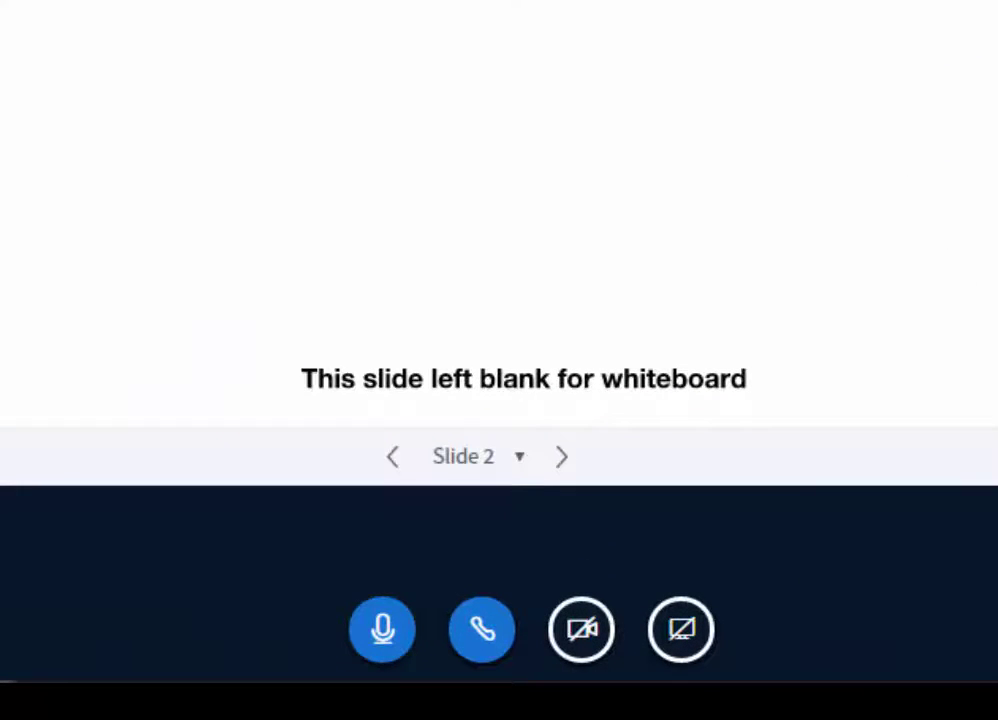
- Mute the conference microphone and unmute it again
left_click(383, 632)
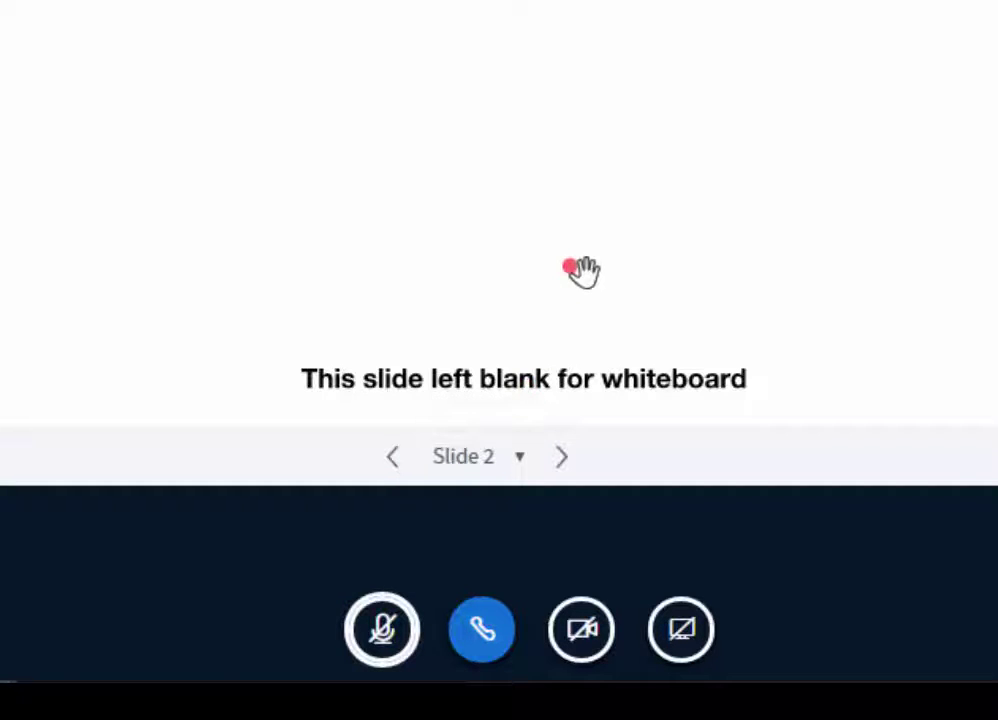
left_click(378, 628)
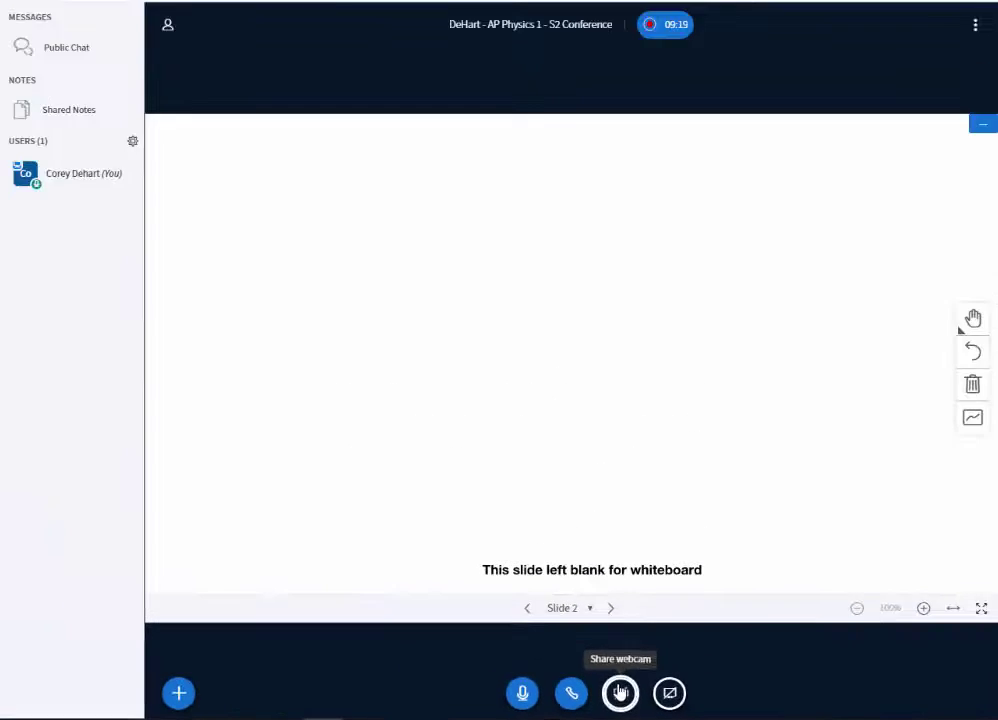
- Allow camera access, share the Logitech QuickCam webcam at low quality, and stop the webcam sharing
left_click(581, 632)
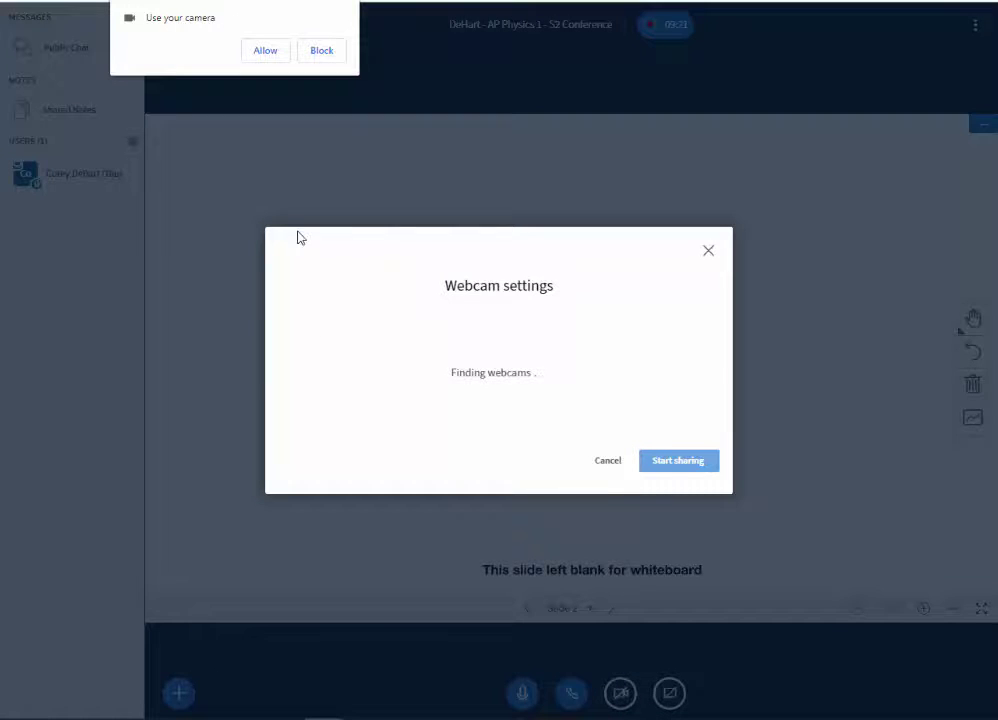
left_click(269, 52)
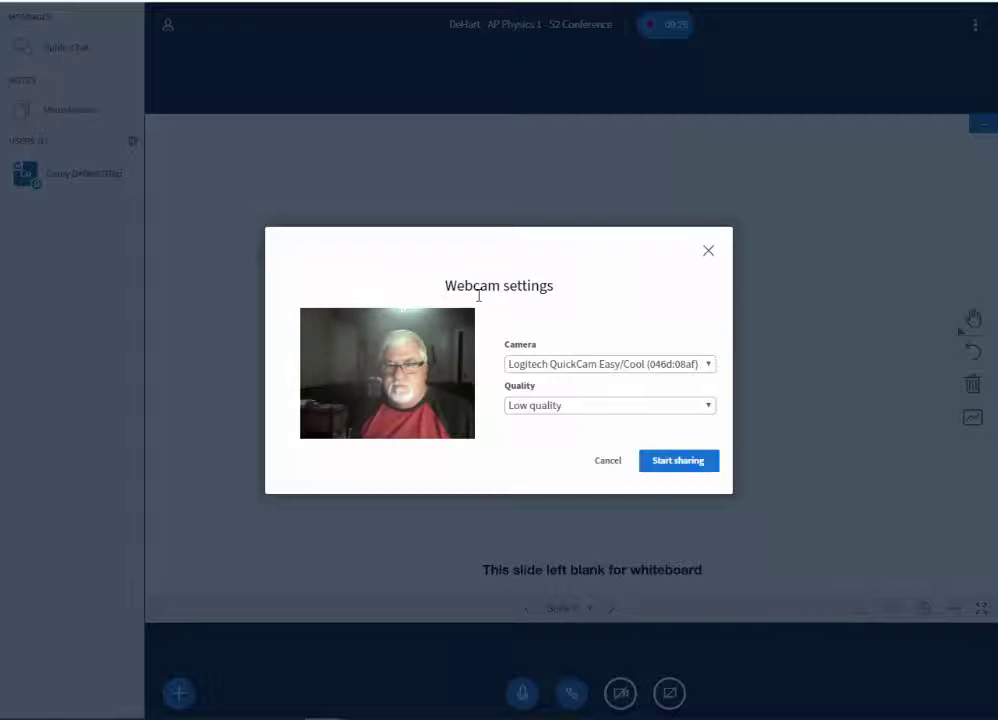
left_click(655, 462)
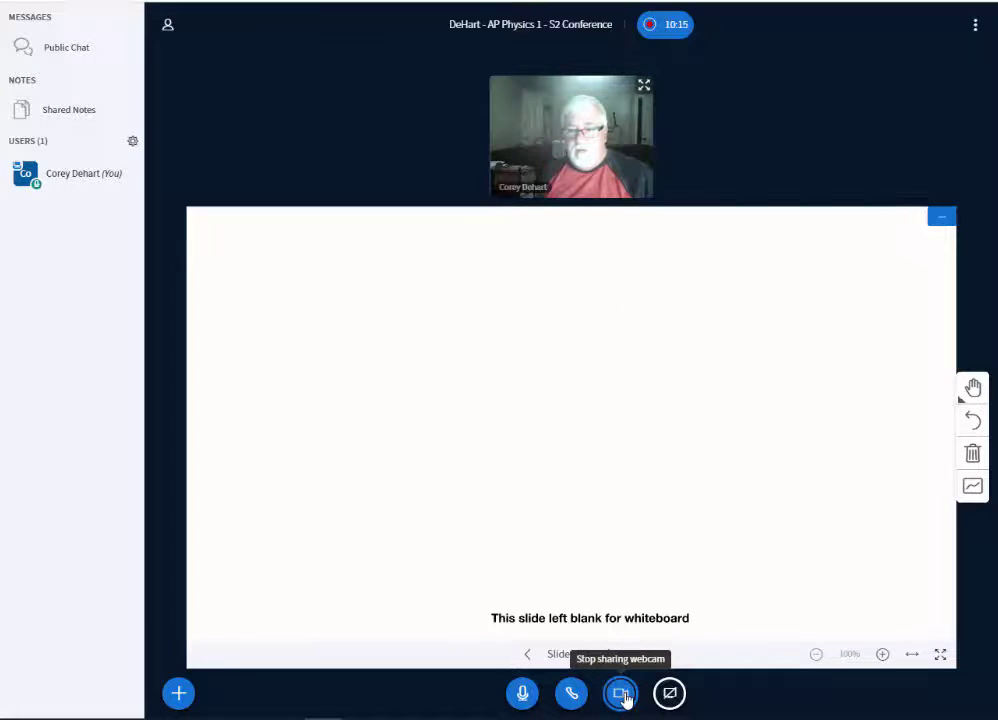
left_click(621, 694)
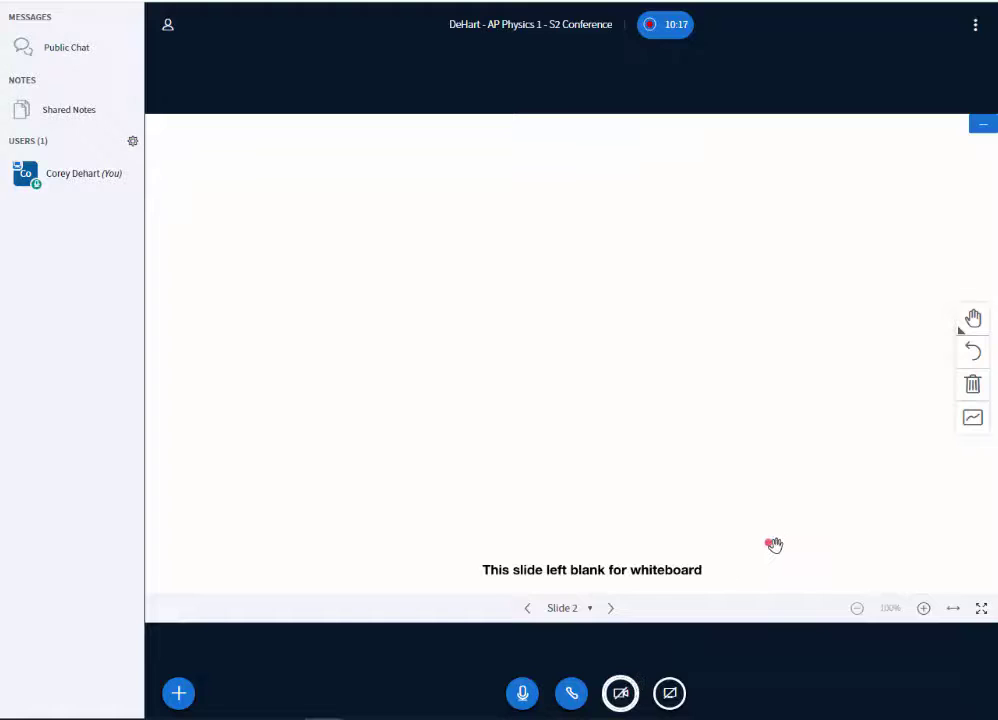
- Share the entire Screen 1 with the conference and stop the screen sharing
left_click(669, 695)
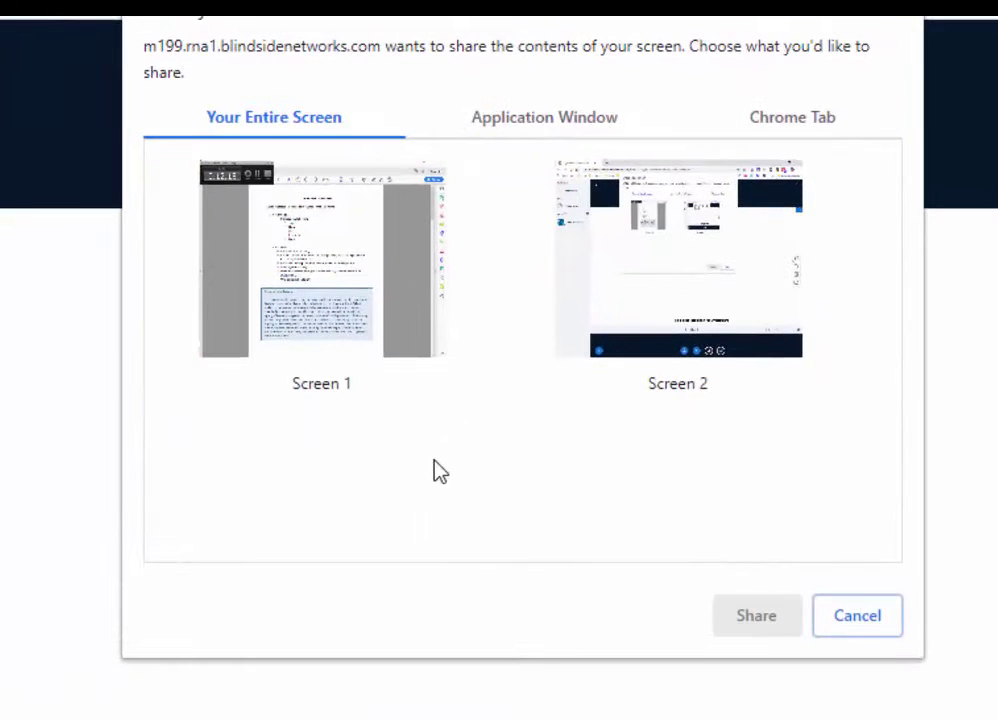
left_click(327, 260)
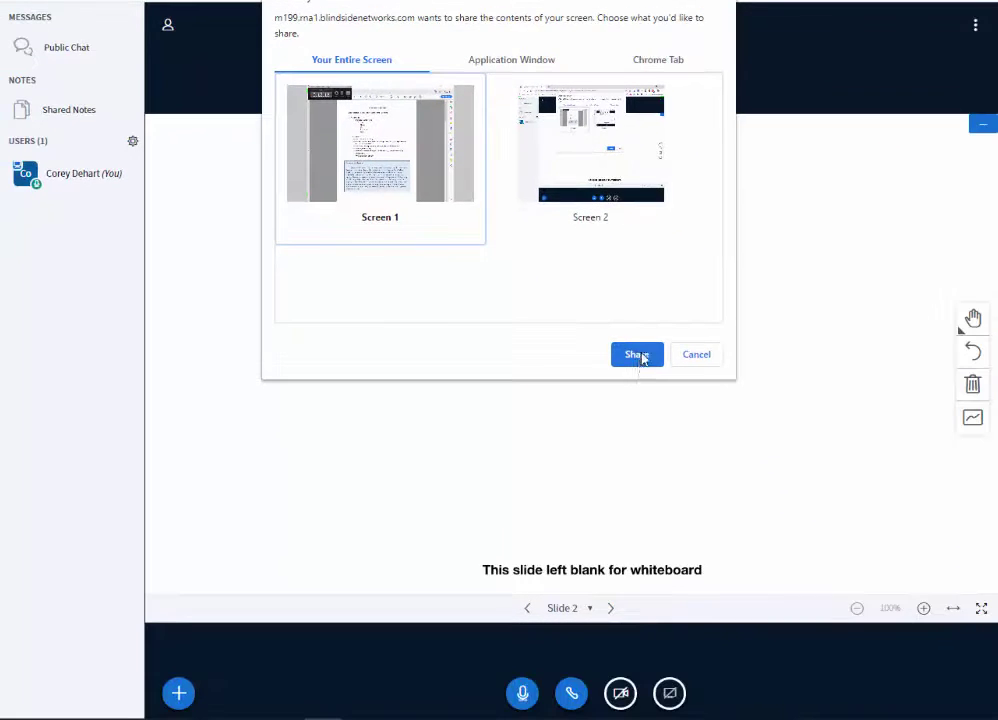
left_click(641, 357)
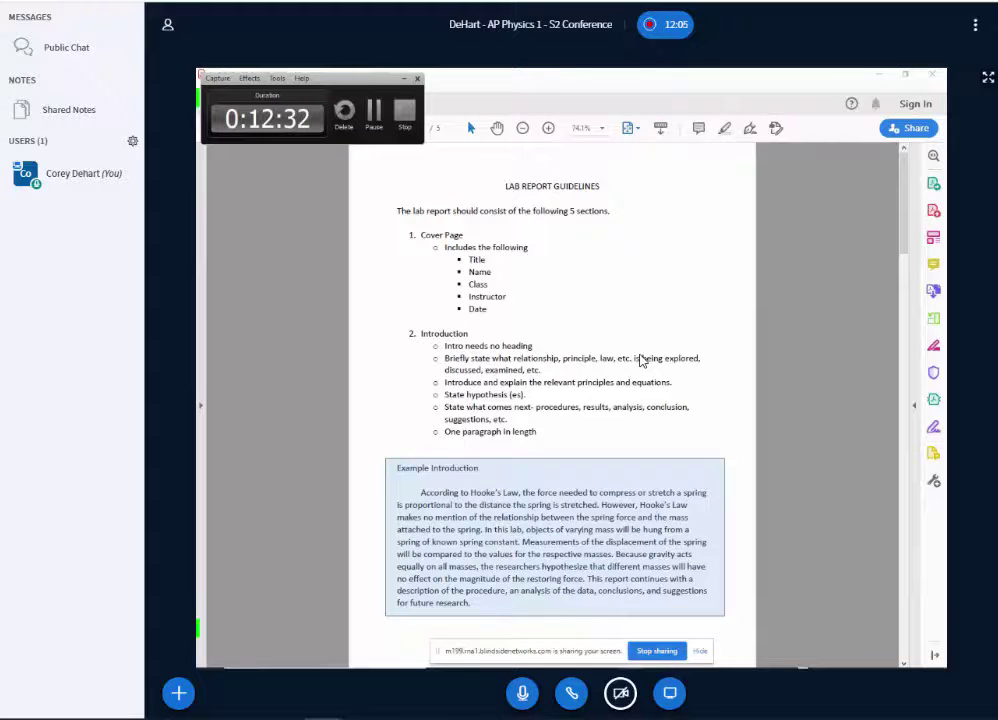
left_click(671, 695)
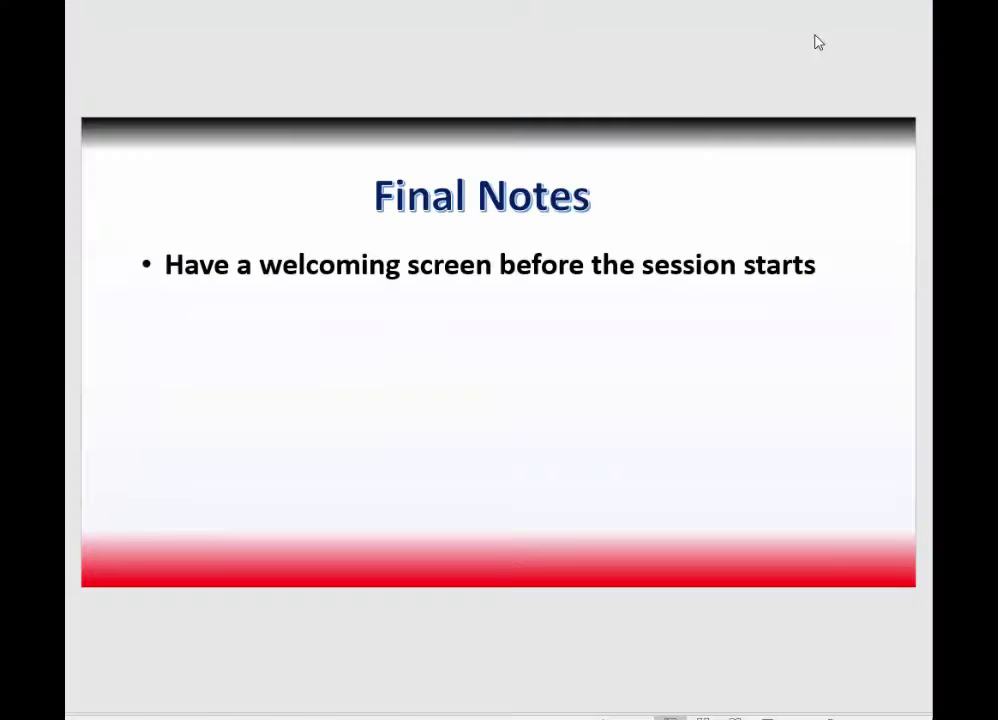